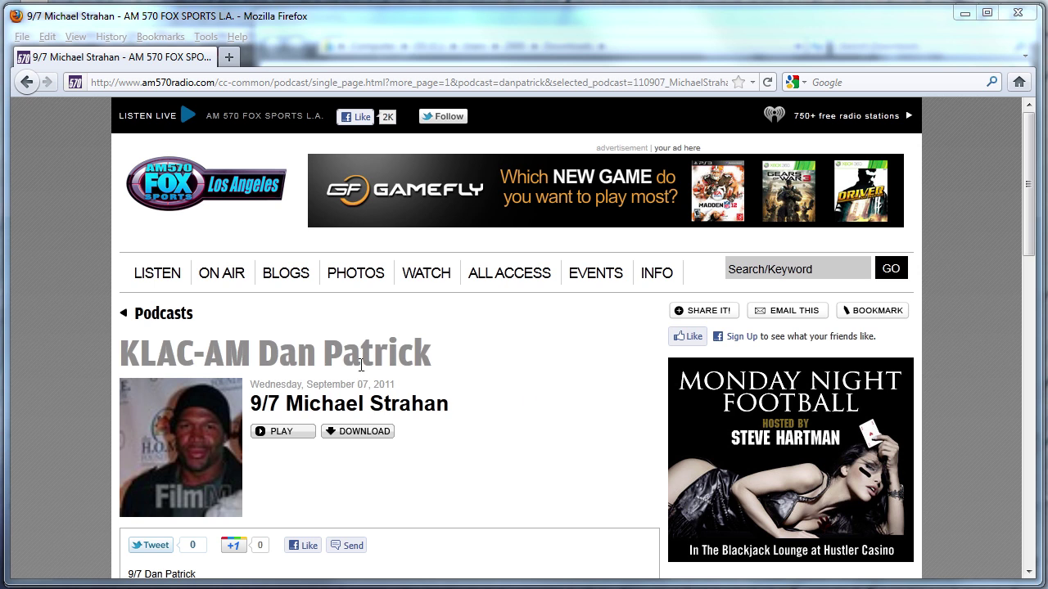
- Download the MP3 of the 9/7 Michael Strahan podcast from the AM 570 radio page
{"action": "left_click", "coordinate": [352, 438]}
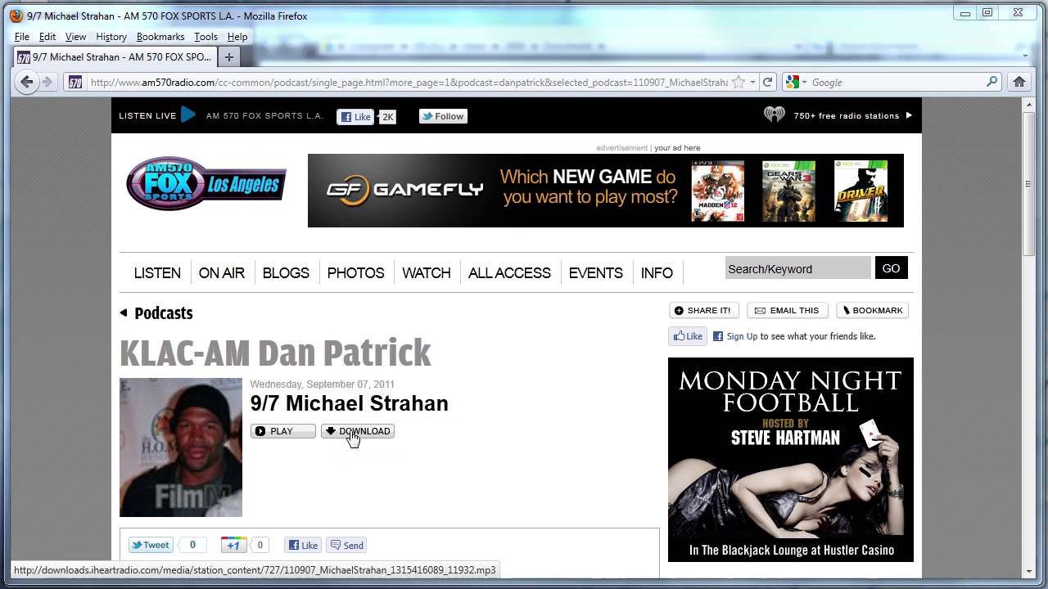
{"action": "left_click", "coordinate": [314, 318]}
{"action": "left_click", "coordinate": [480, 398]}
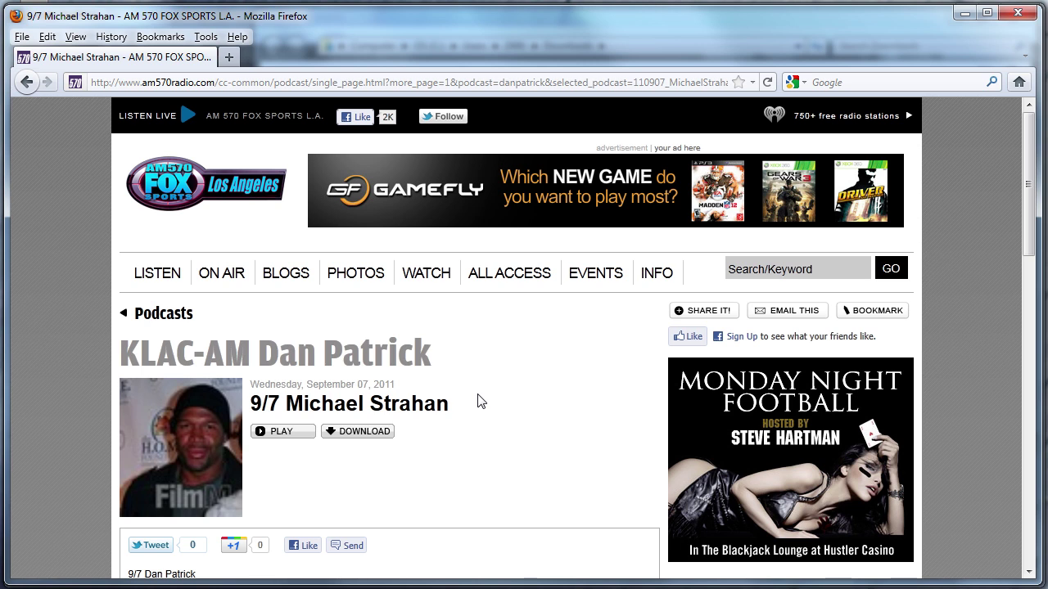
- Open the containing folder of the newest podcast MP3 in the Firefox downloads list
{"action": "key", "text": "alt+Tab"}
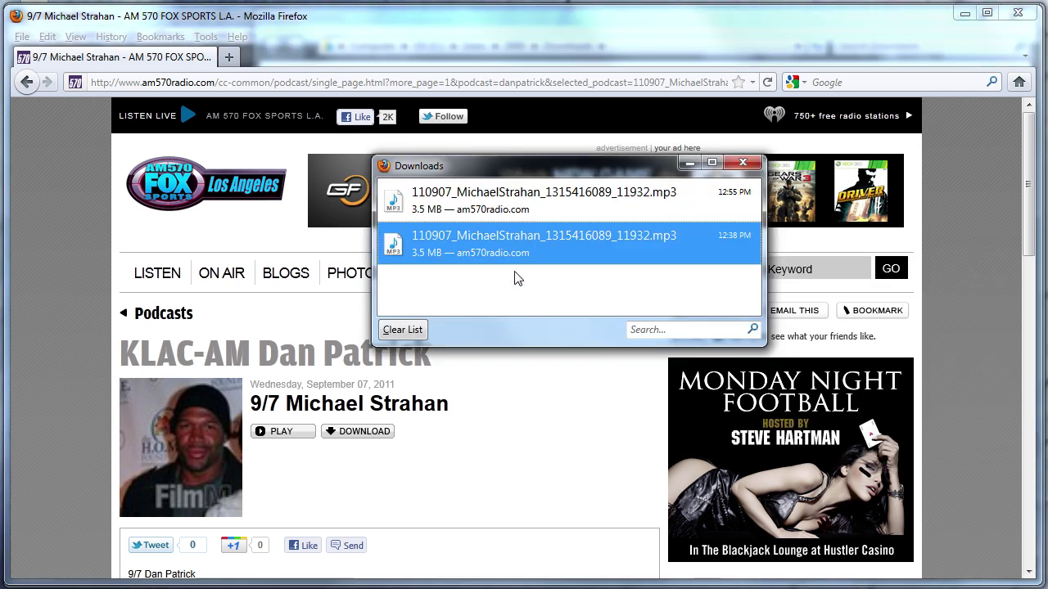
{"action": "left_click", "coordinate": [494, 211]}
{"action": "right_click", "coordinate": [494, 211]}
{"action": "left_click", "coordinate": [554, 239]}
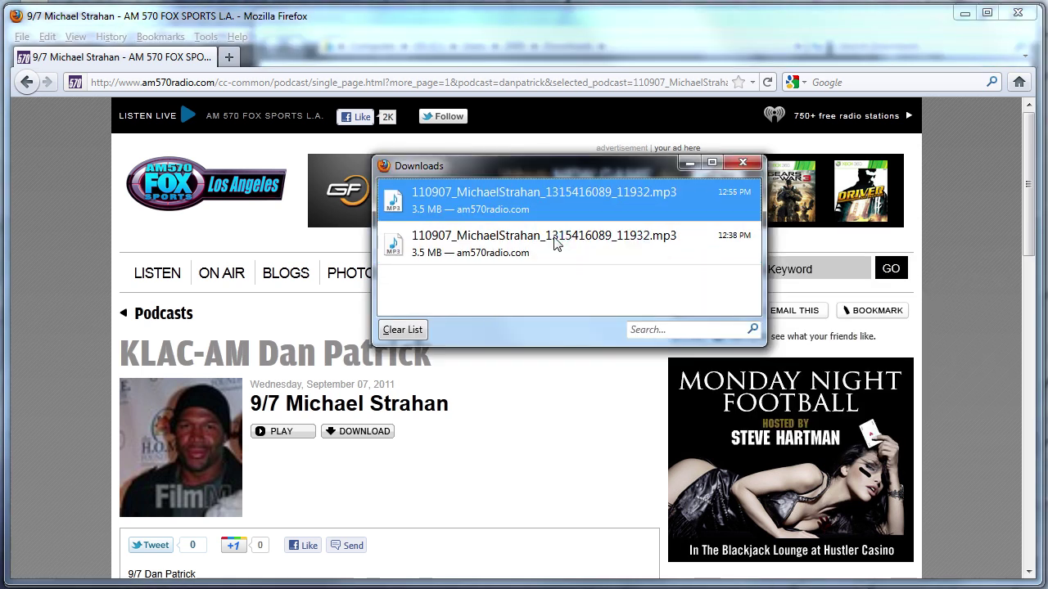
- Switch to Adobe Audition, import the downloaded podcast MP3 from the Downloads folder, and open it in the waveform editor
{"action": "key", "text": "alt+Tab"}
{"action": "key", "text": "alt+Tab"}
{"action": "key", "text": "alt+Tab"}
{"action": "key", "text": "alt+Tab"}
{"action": "key", "text": "alt+Tab"}
{"action": "key", "text": "alt+Tab"}
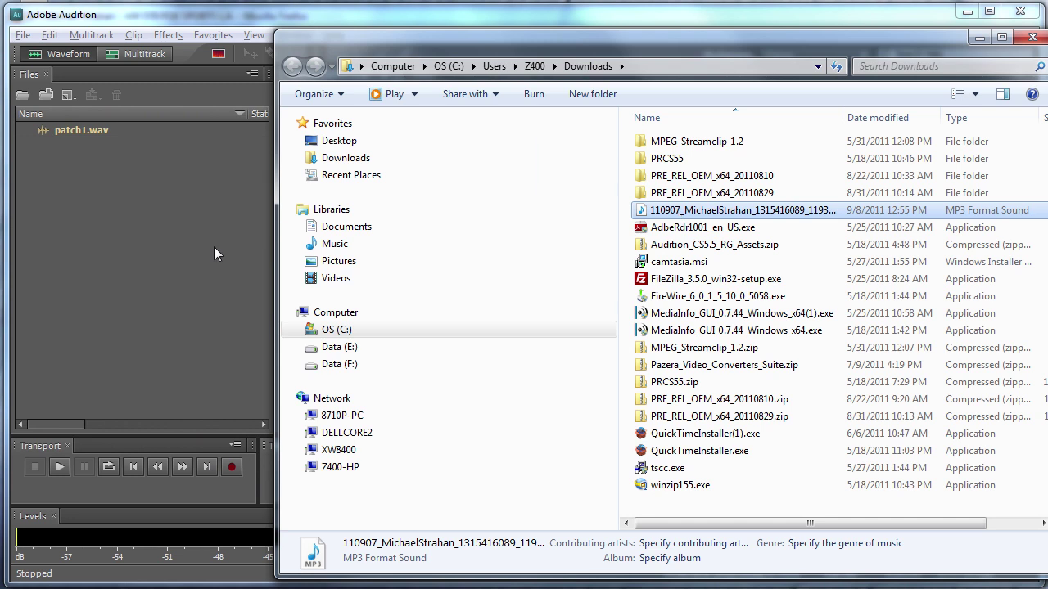
{"action": "left_click_drag", "start_coordinate": [683, 211], "coordinate": [109, 258]}
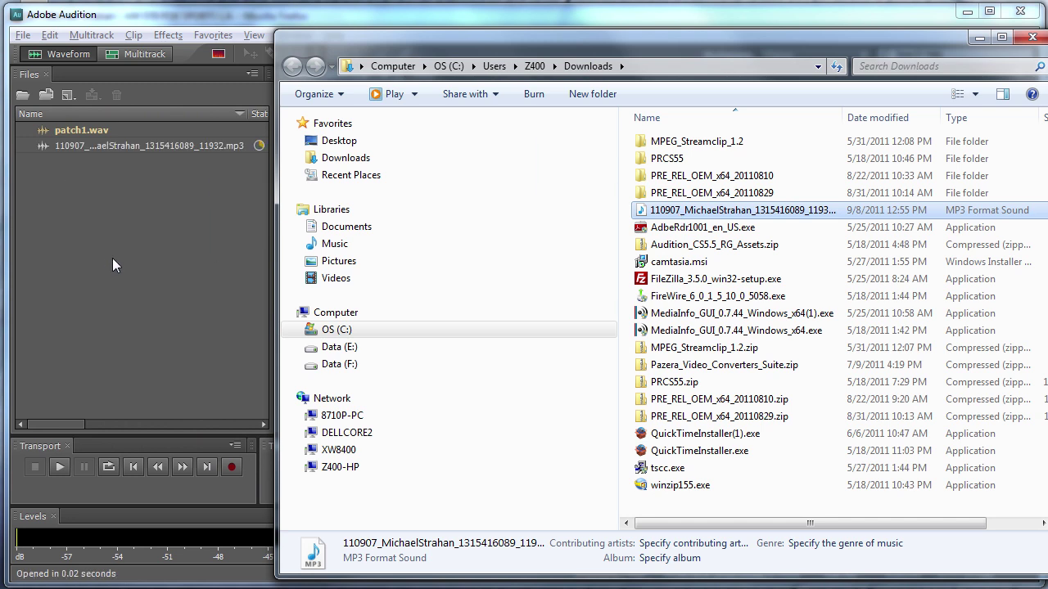
{"action": "double_click", "coordinate": [67, 146]}
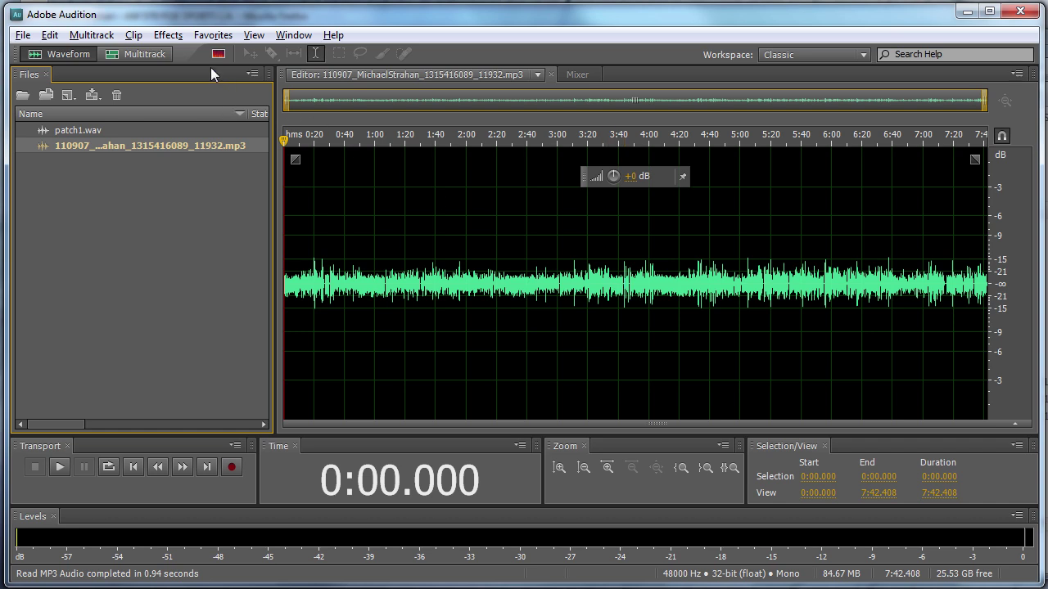
- Try the Amplify effect with 25 dB gain on the whole podcast waveform and undo it
{"action": "left_click", "coordinate": [169, 37]}
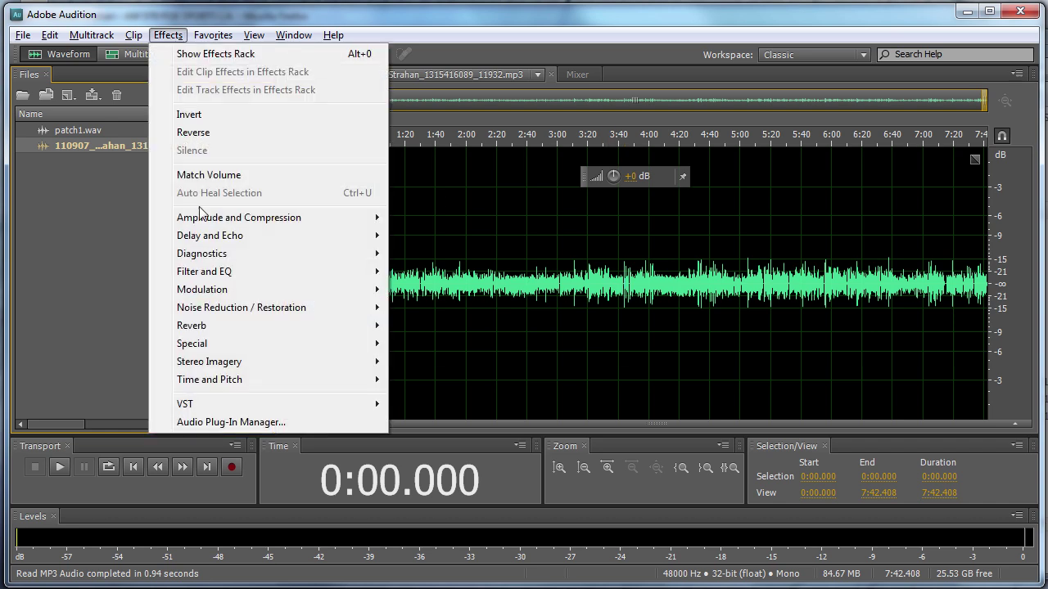
{"action": "mouse_move", "coordinate": [210, 222]}
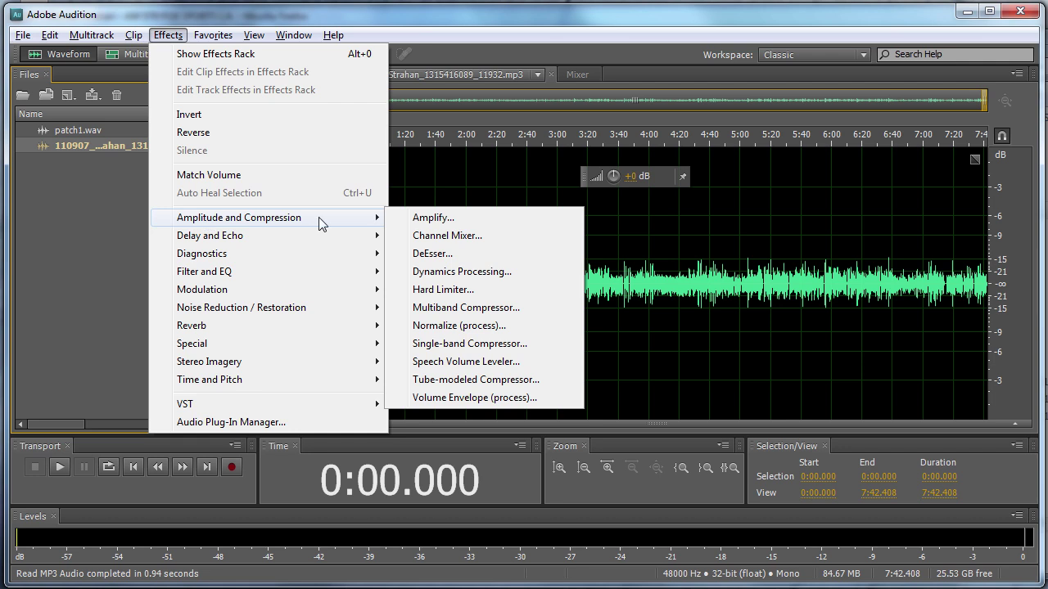
{"action": "left_click", "coordinate": [431, 219]}
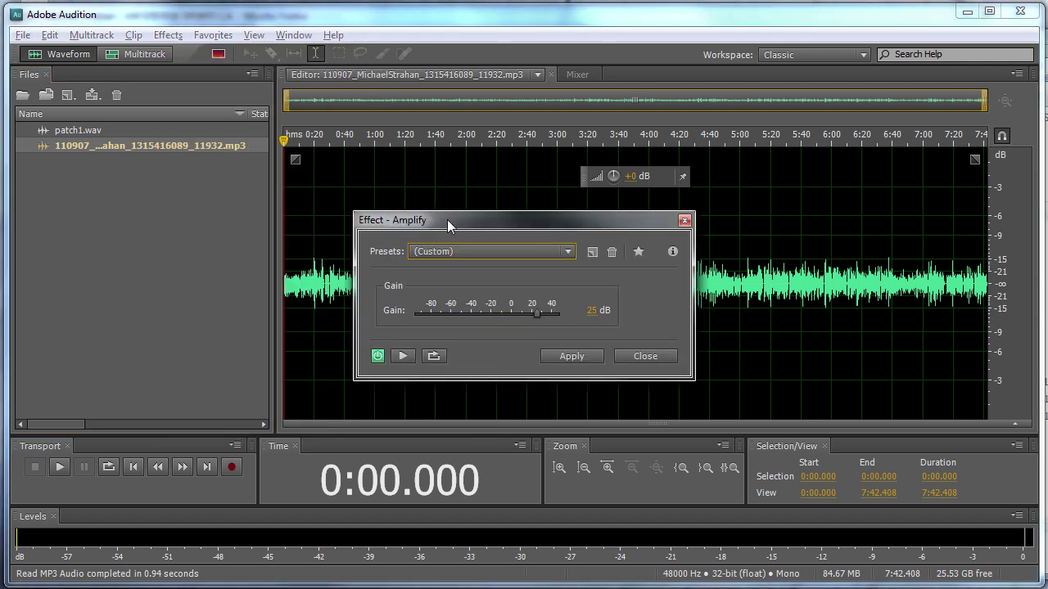
{"action": "left_click_drag", "start_coordinate": [430, 221], "coordinate": [221, 131]}
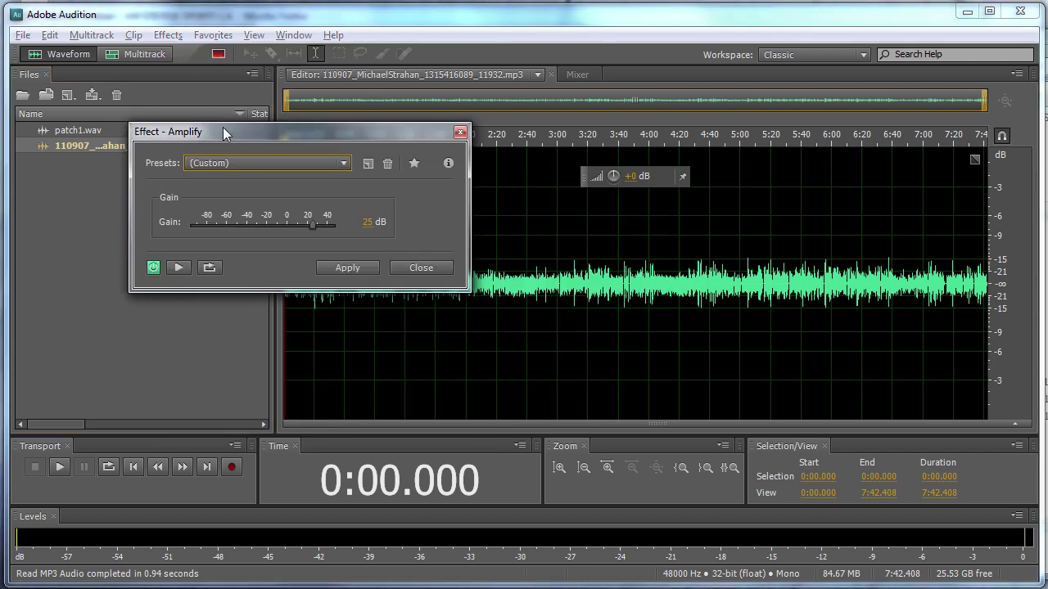
{"action": "left_click", "coordinate": [357, 267]}
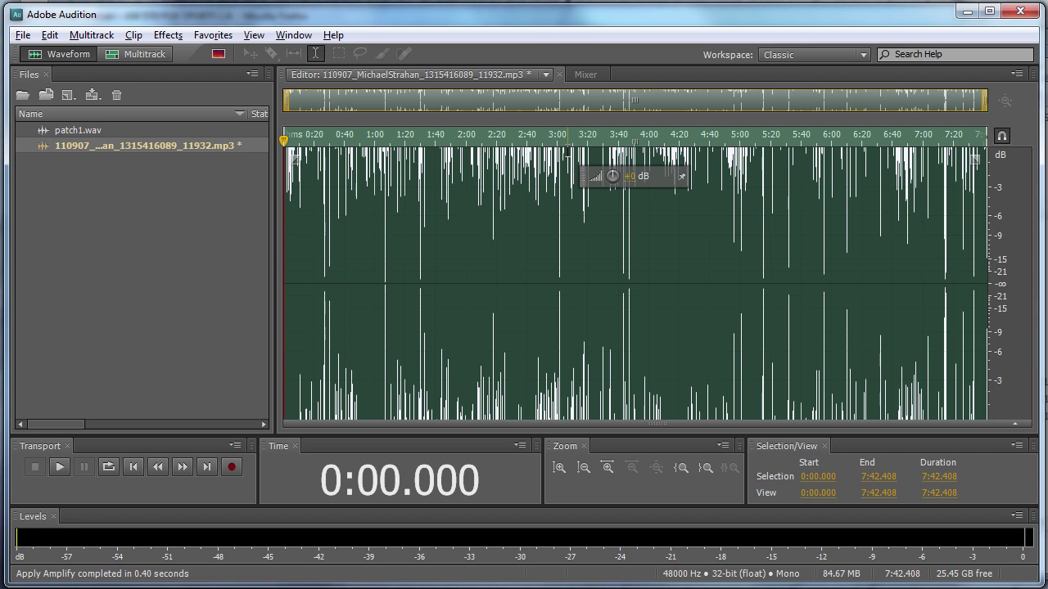
{"action": "left_click", "coordinate": [55, 38]}
{"action": "left_click", "coordinate": [67, 57]}
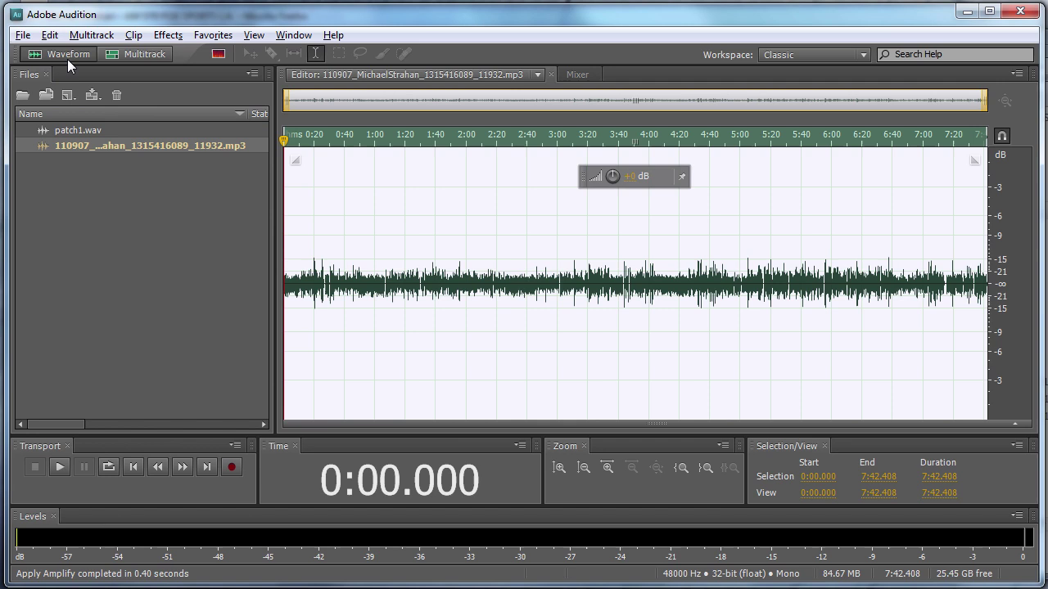
- Normalize the whole podcast waveform to -0.1 dB with the favorite preset
{"action": "left_click", "coordinate": [212, 40]}
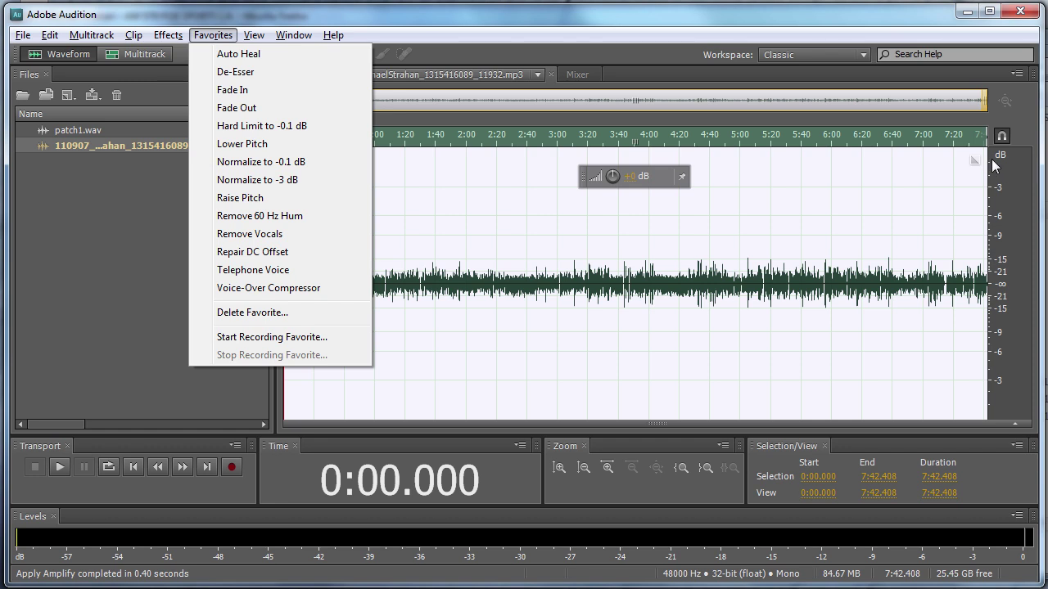
{"action": "left_click", "coordinate": [278, 164]}
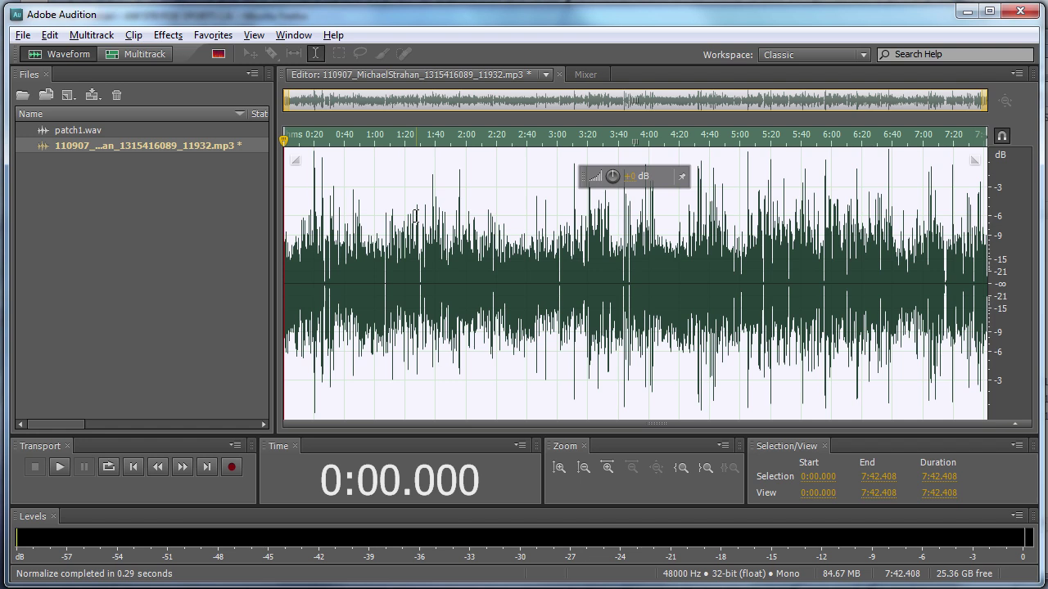
- Switch to Adobe Premiere Pro and normalize the max peak of the file 3.avi clip in Sequence 01 to 0 dB
{"action": "key", "text": "alt+Tab"}
{"action": "key", "text": "alt+Tab"}
{"action": "key", "text": "alt+Tab"}
{"action": "key", "text": "alt+Tab"}
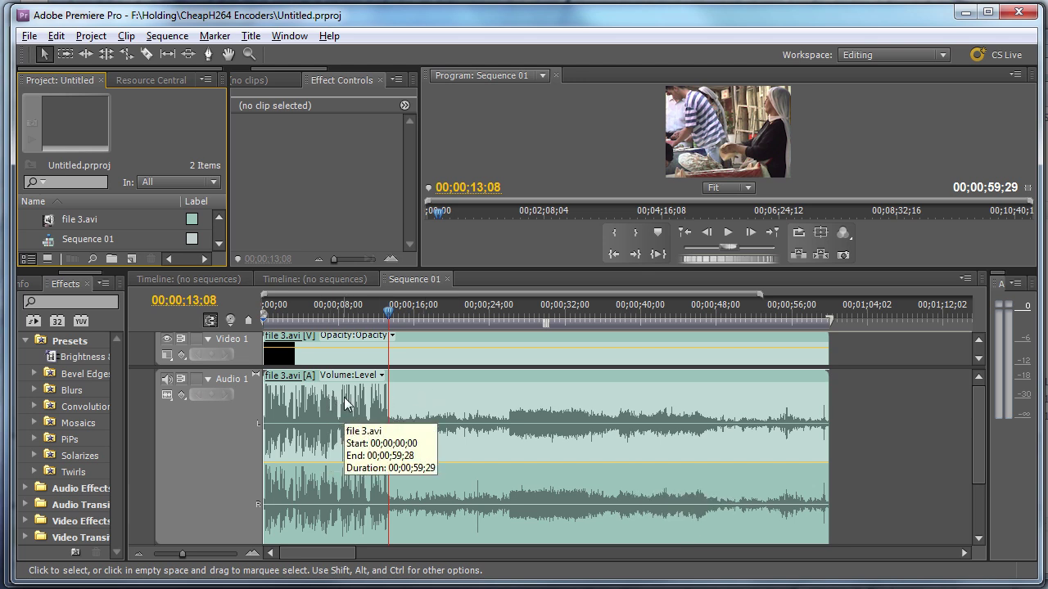
{"action": "left_click", "coordinate": [440, 400]}
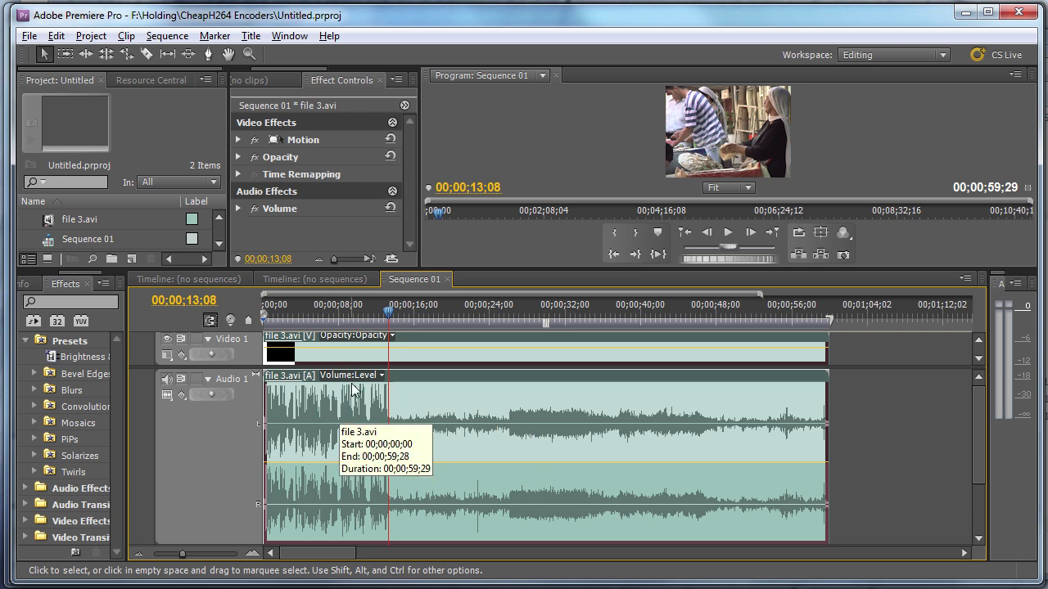
{"action": "right_click", "coordinate": [472, 413]}
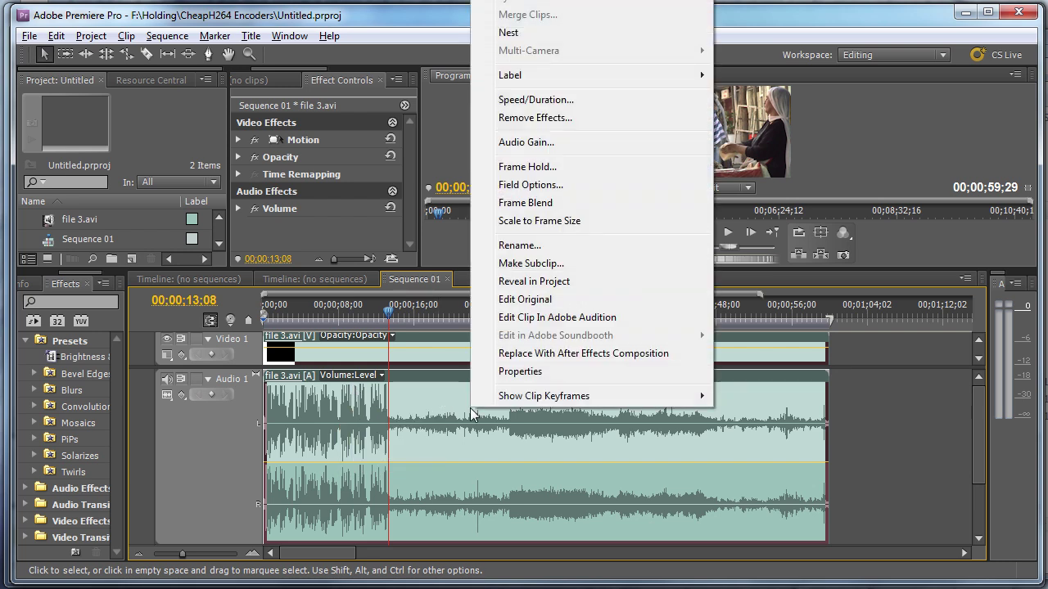
{"action": "left_click", "coordinate": [546, 145]}
{"action": "left_click", "coordinate": [474, 303]}
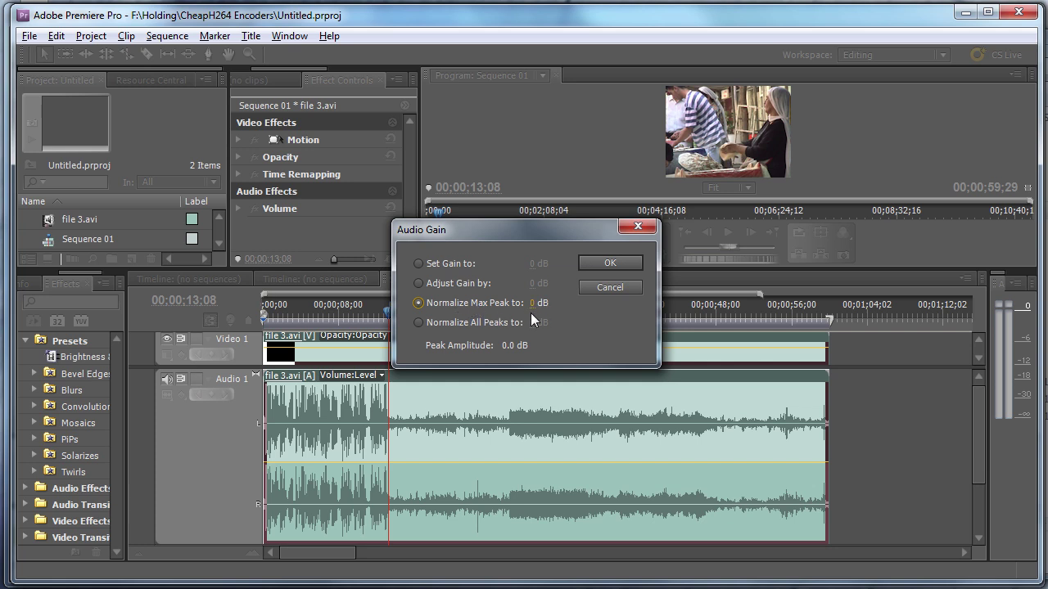
{"action": "left_click", "coordinate": [630, 264]}
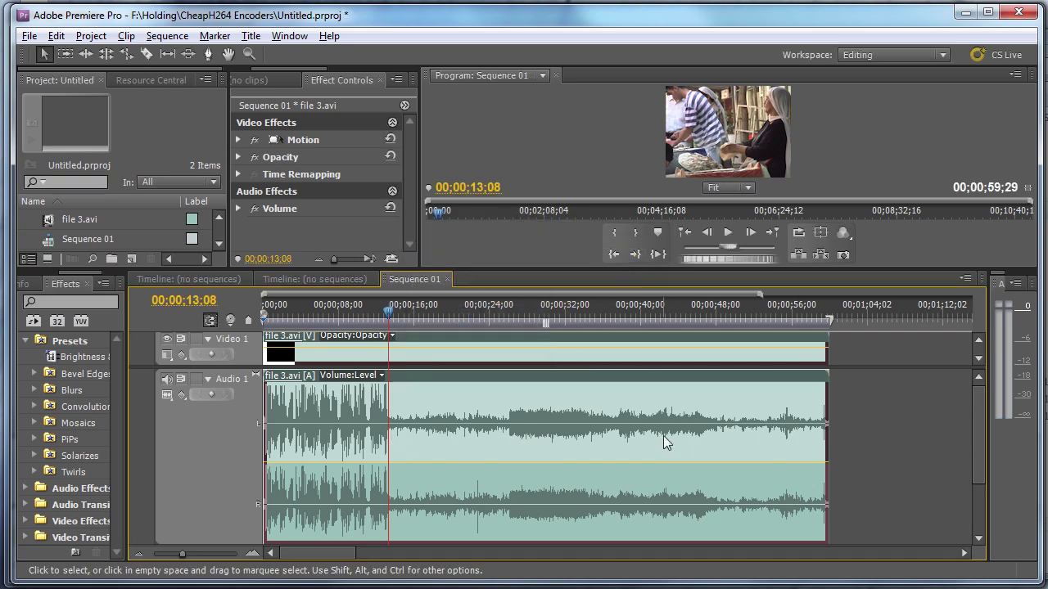
- Split the file 3.avi clip into three segments, cutting at about 00;00;25;25 and at the playhead at 00;00;13;08
{"action": "mouse_move", "coordinate": [420, 494]}
{"action": "key", "text": "c"}
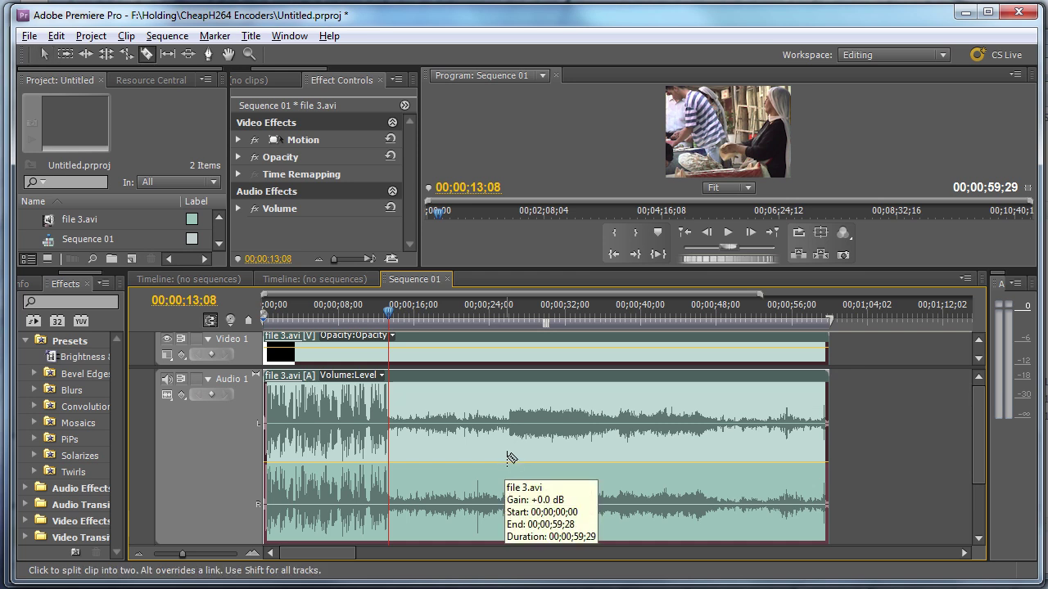
{"action": "left_click", "coordinate": [505, 456]}
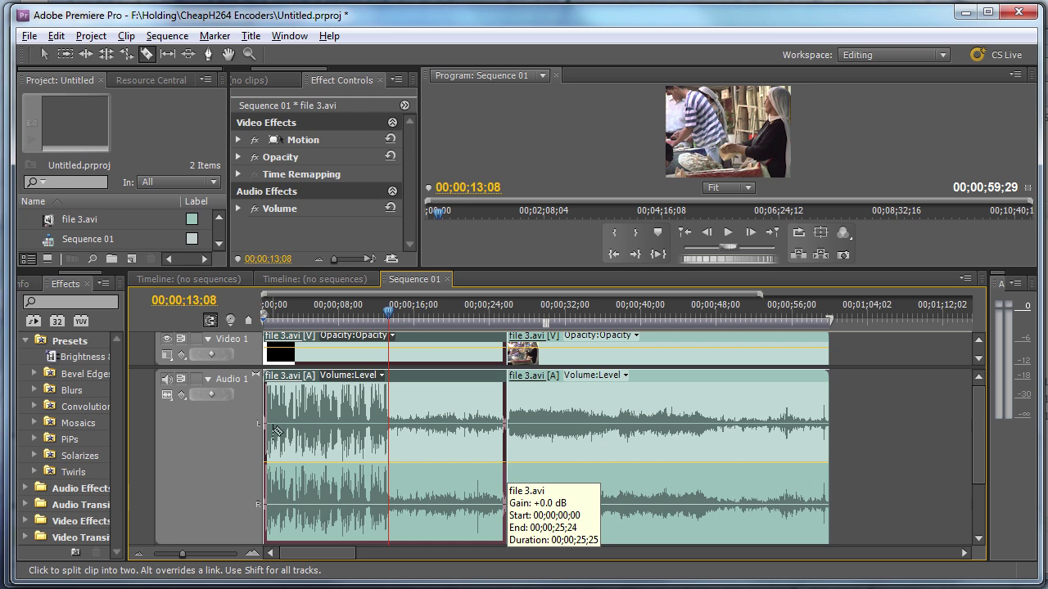
{"action": "left_click", "coordinate": [390, 466]}
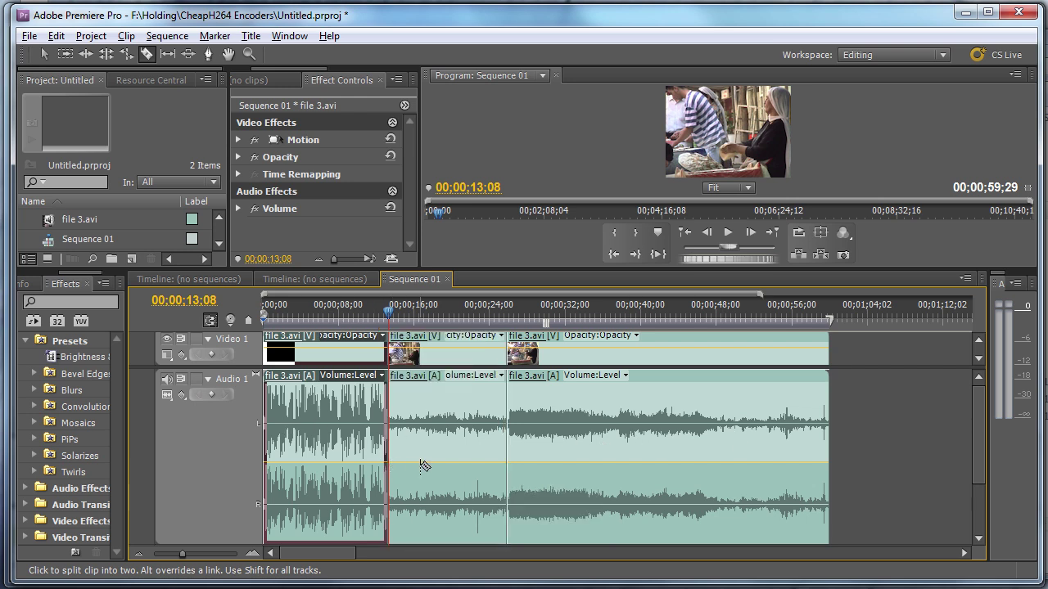
{"action": "key", "text": "v"}
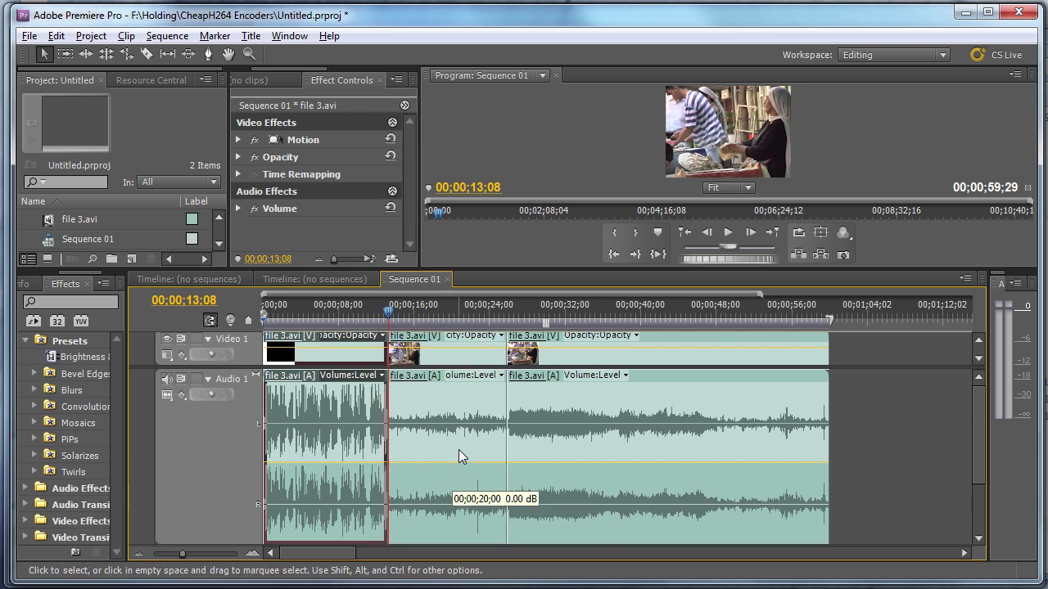
- Normalize the max peak of the last file 3.avi segment, starting at 00;00;25;25, to 0 dB
{"action": "left_click", "coordinate": [460, 452]}
{"action": "left_click", "coordinate": [612, 448]}
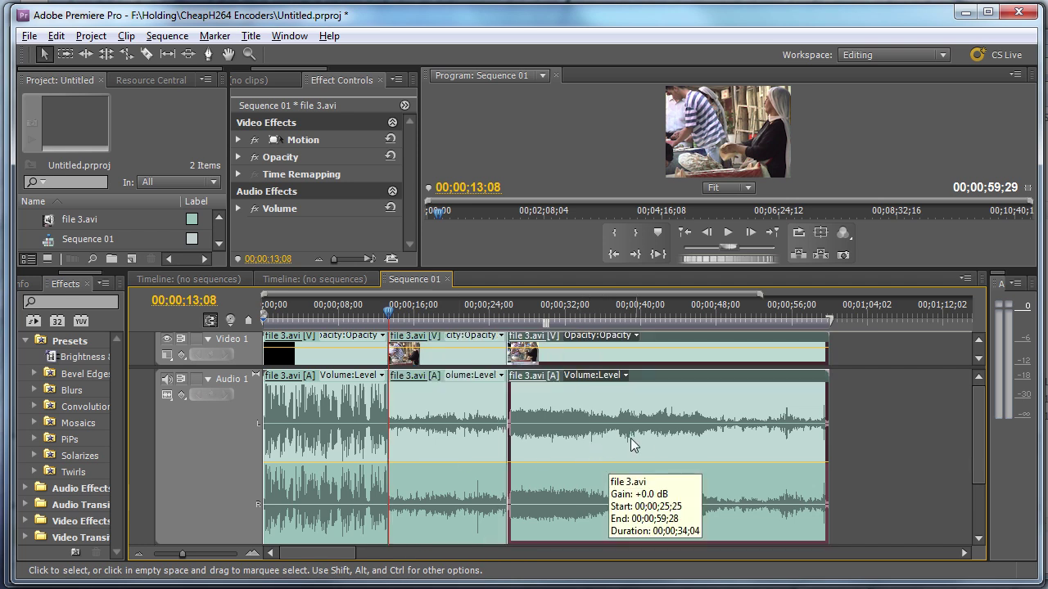
{"action": "right_click", "coordinate": [611, 427]}
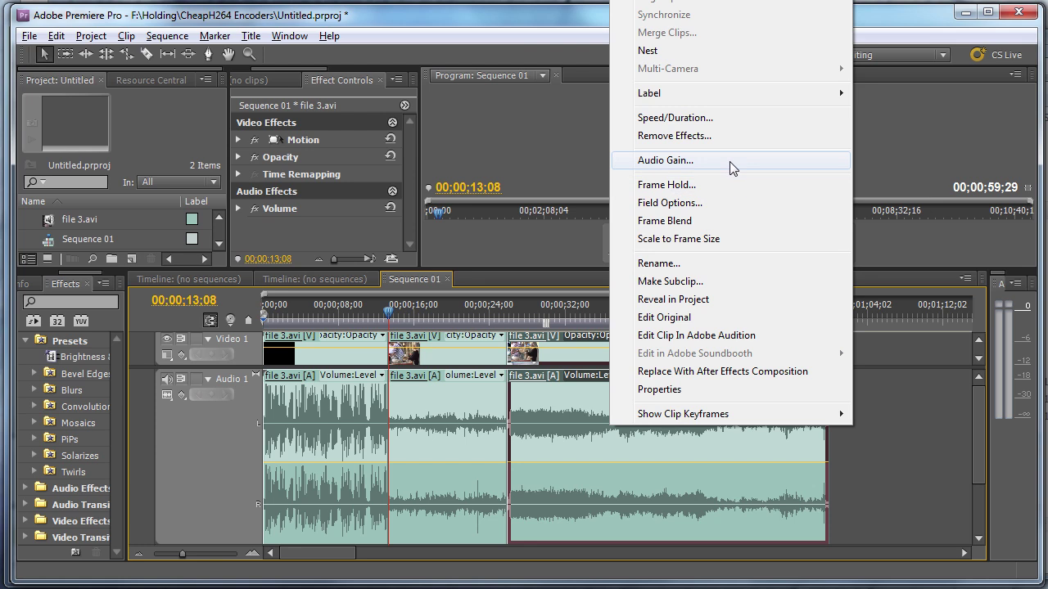
{"action": "left_click", "coordinate": [729, 162]}
{"action": "left_click", "coordinate": [469, 305]}
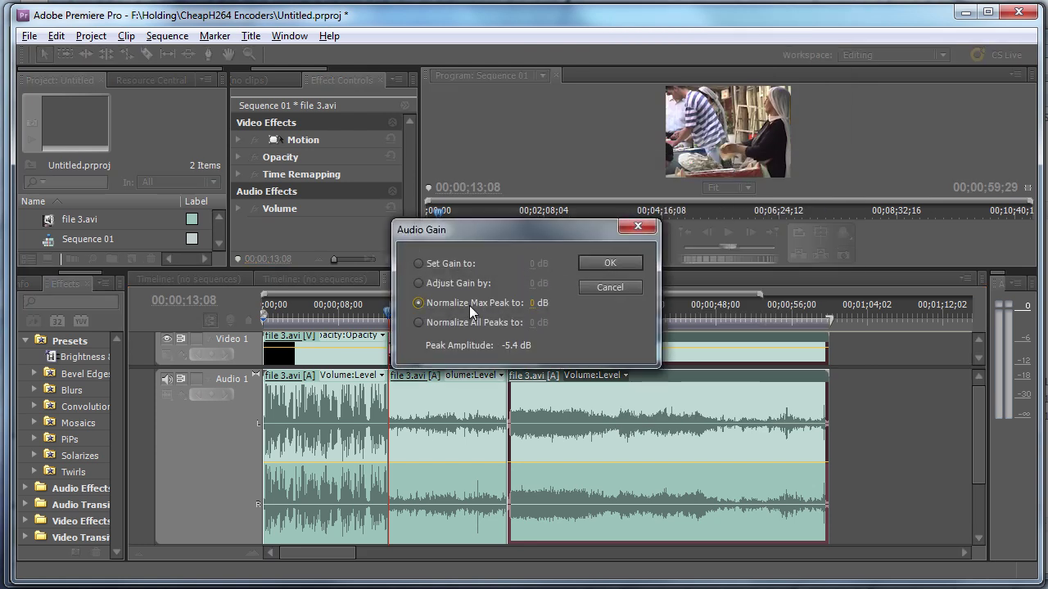
{"action": "left_click", "coordinate": [612, 263]}
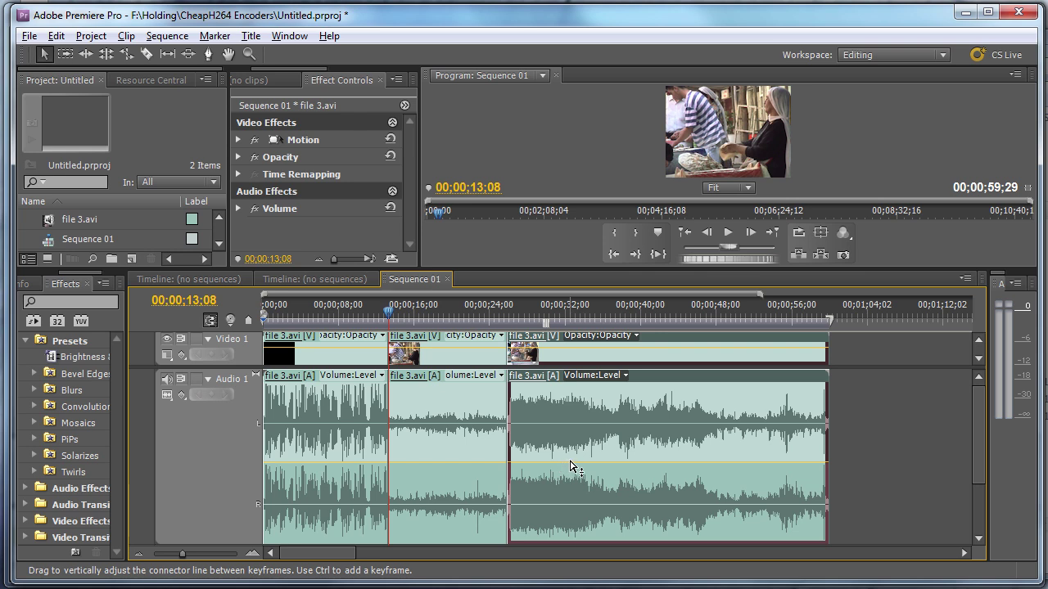
- Normalize the max peak of the middle file 3.avi segment to 0 dB
{"action": "left_click", "coordinate": [441, 452]}
{"action": "right_click", "coordinate": [436, 433]}
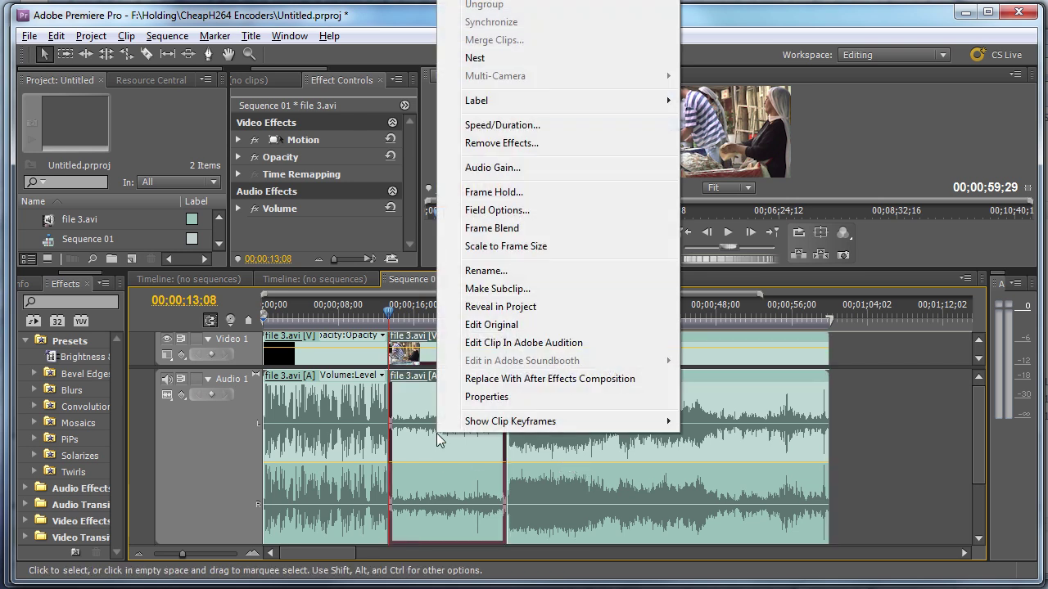
{"action": "left_click", "coordinate": [532, 167]}
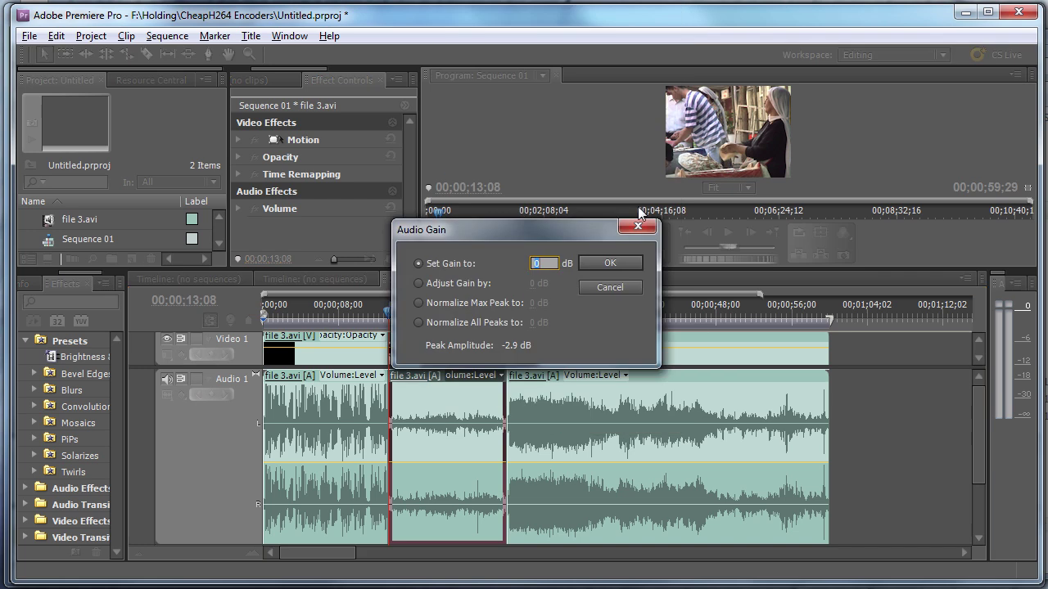
{"action": "left_click", "coordinate": [481, 302]}
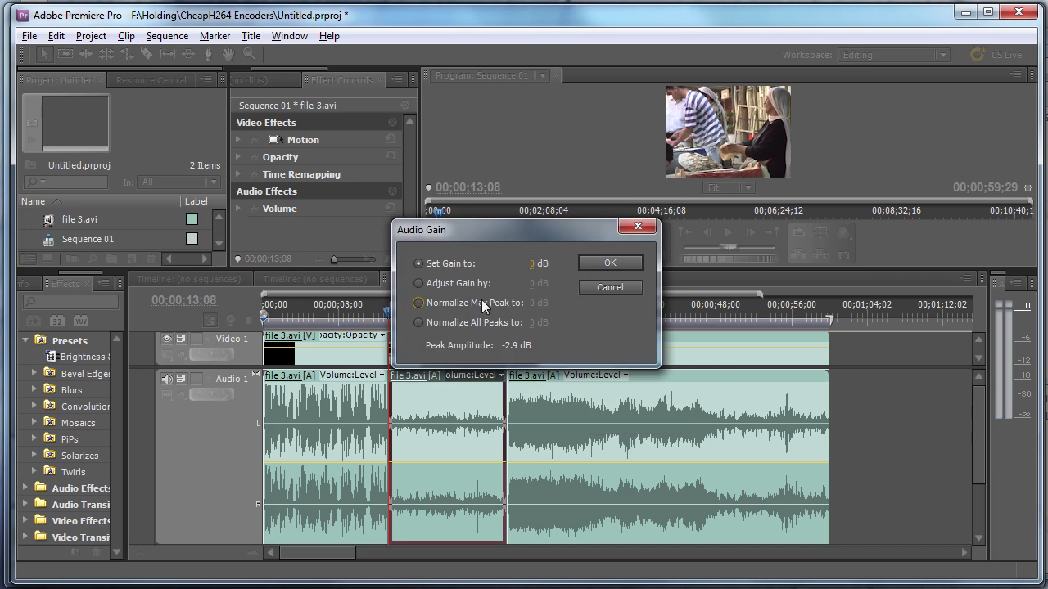
{"action": "left_click", "coordinate": [610, 262]}
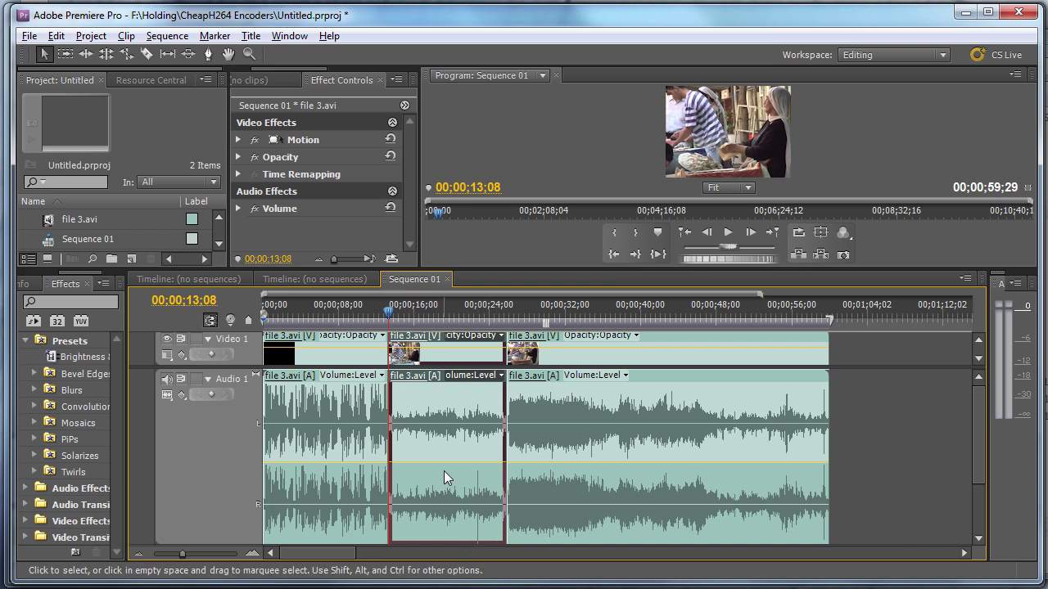
- Send the middle file 3.avi segment to Adobe Audition for audio editing
{"action": "right_click", "coordinate": [428, 421]}
{"action": "left_click", "coordinate": [509, 331]}
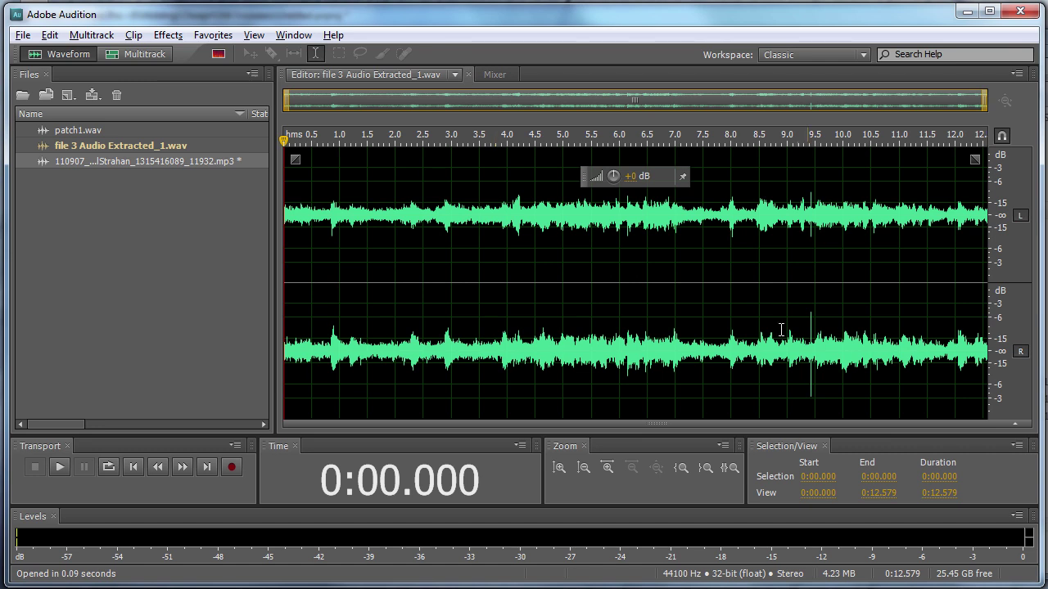
- Auto-heal the noise spike at about 0:09.4 in file 3 Audio Extracted_1.wav
{"action": "left_click_drag", "start_coordinate": [808, 326], "coordinate": [814, 326]}
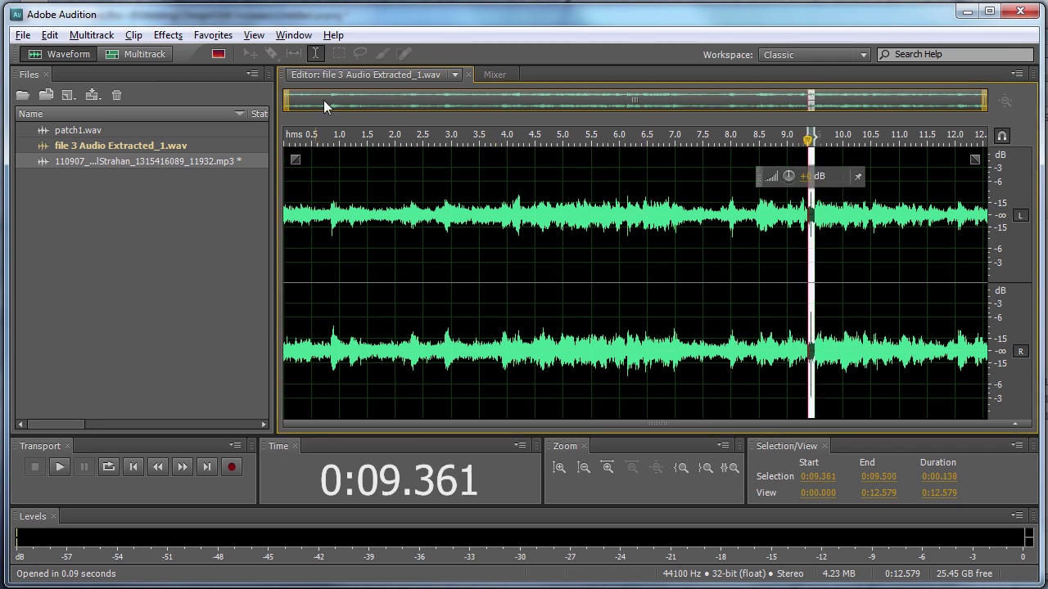
{"action": "left_click", "coordinate": [224, 37]}
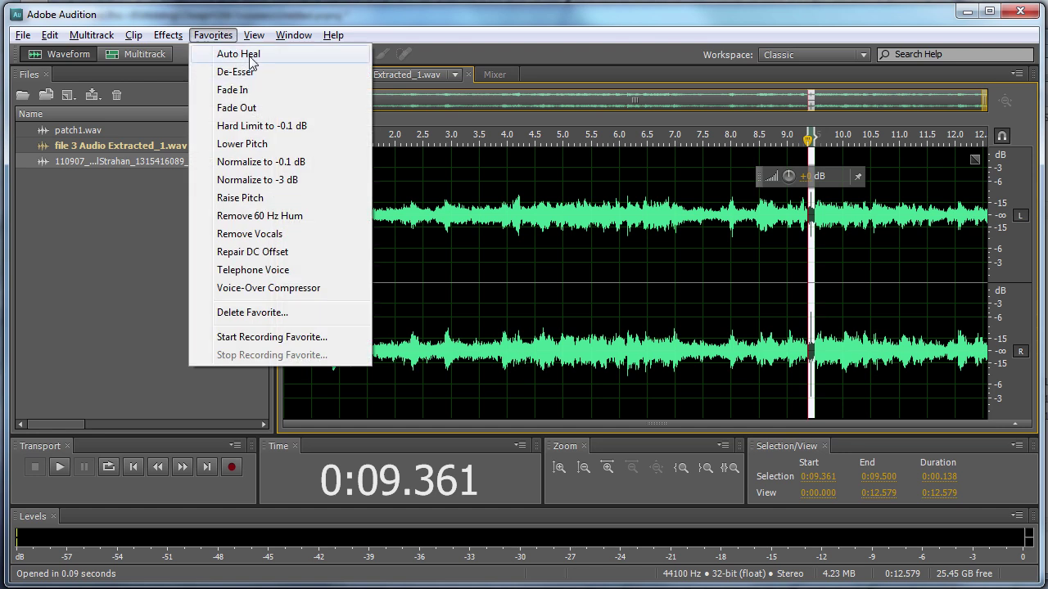
{"action": "left_click", "coordinate": [250, 59]}
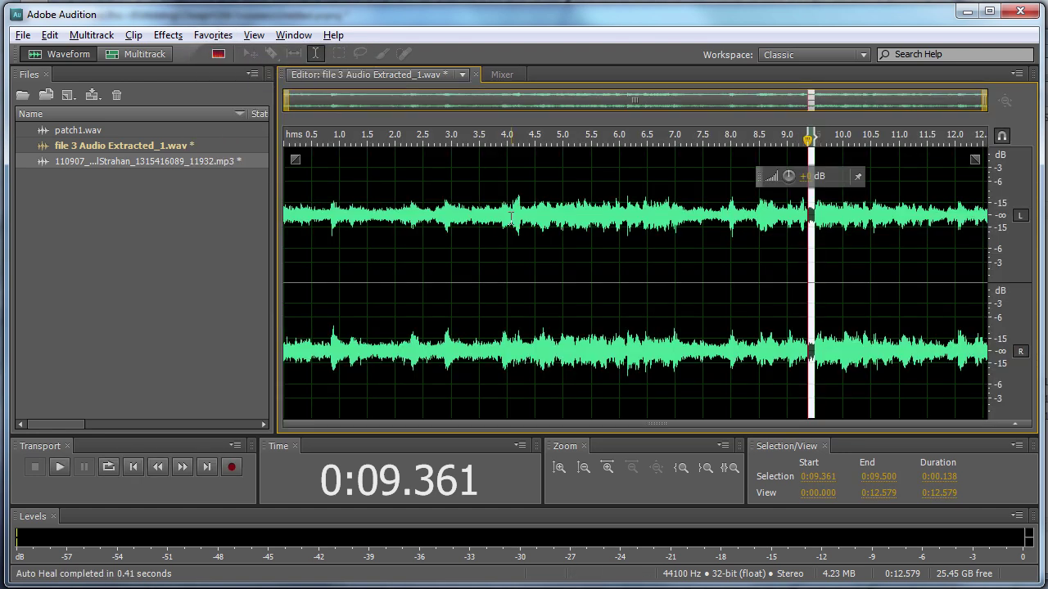
- Normalize the entire file 3 Audio Extracted_1.wav to -0.1 dB and save the file
{"action": "key", "text": "ctrl+a"}
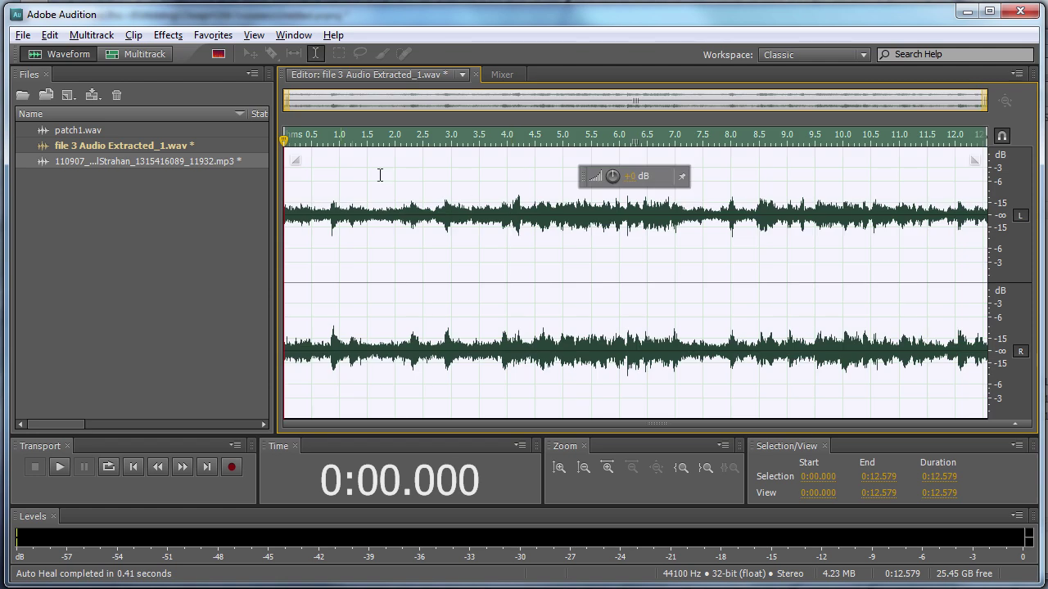
{"action": "left_click", "coordinate": [214, 37]}
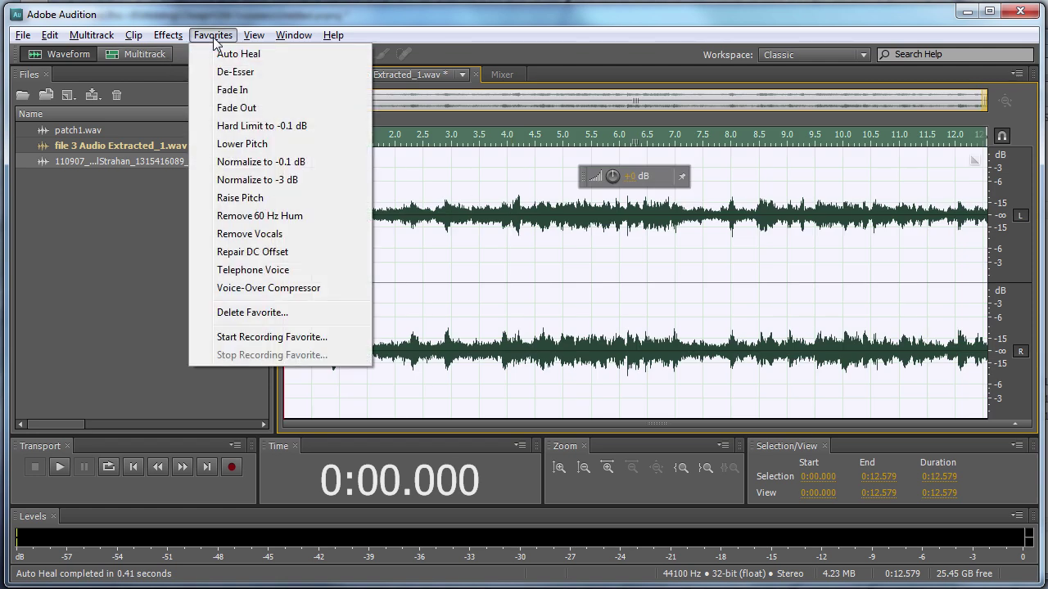
{"action": "left_click", "coordinate": [271, 169]}
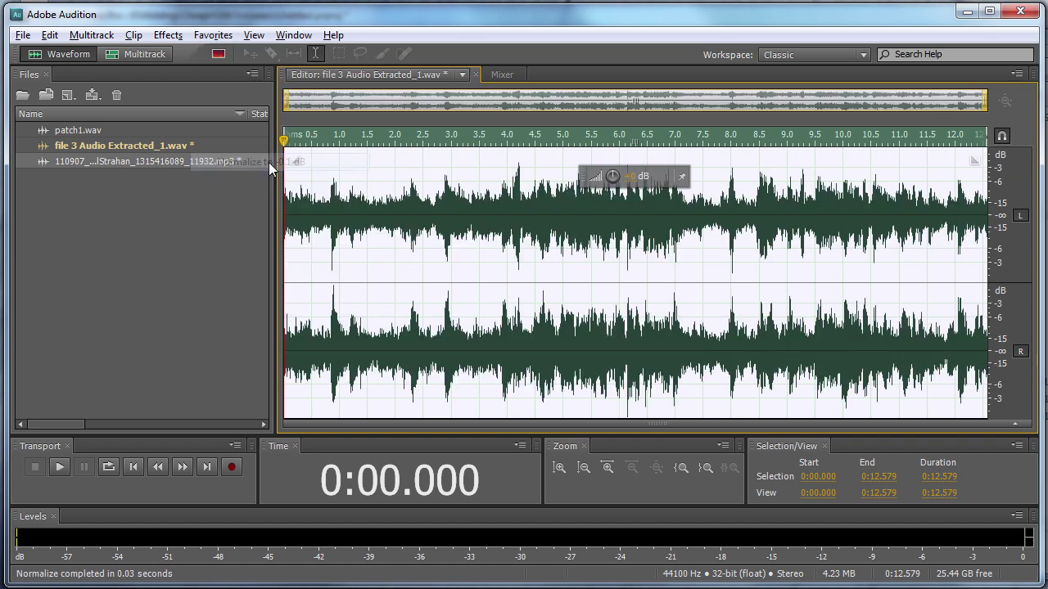
{"action": "left_click", "coordinate": [23, 35]}
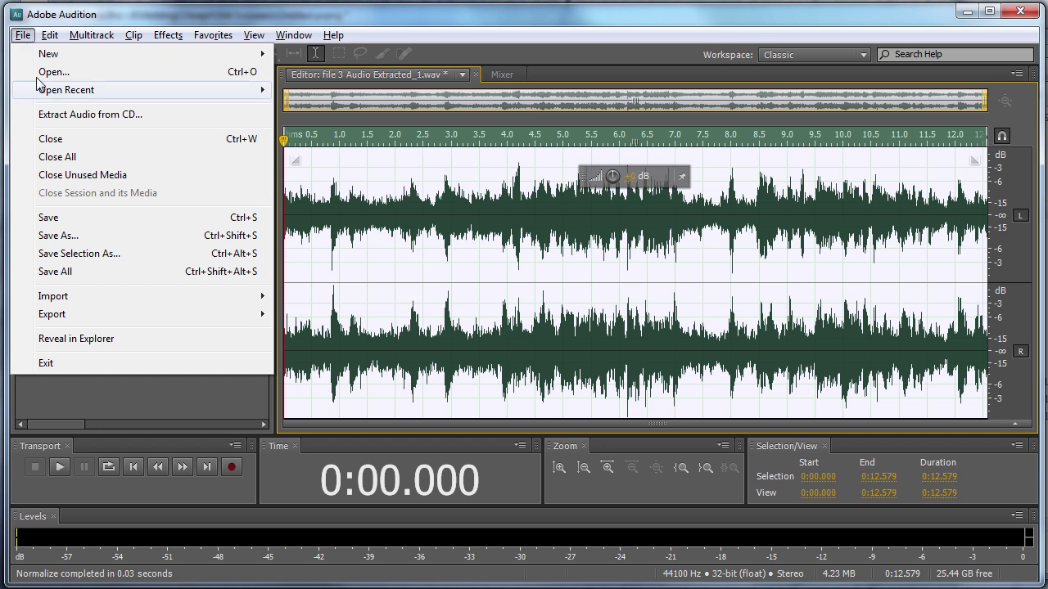
{"action": "left_click", "coordinate": [60, 218]}
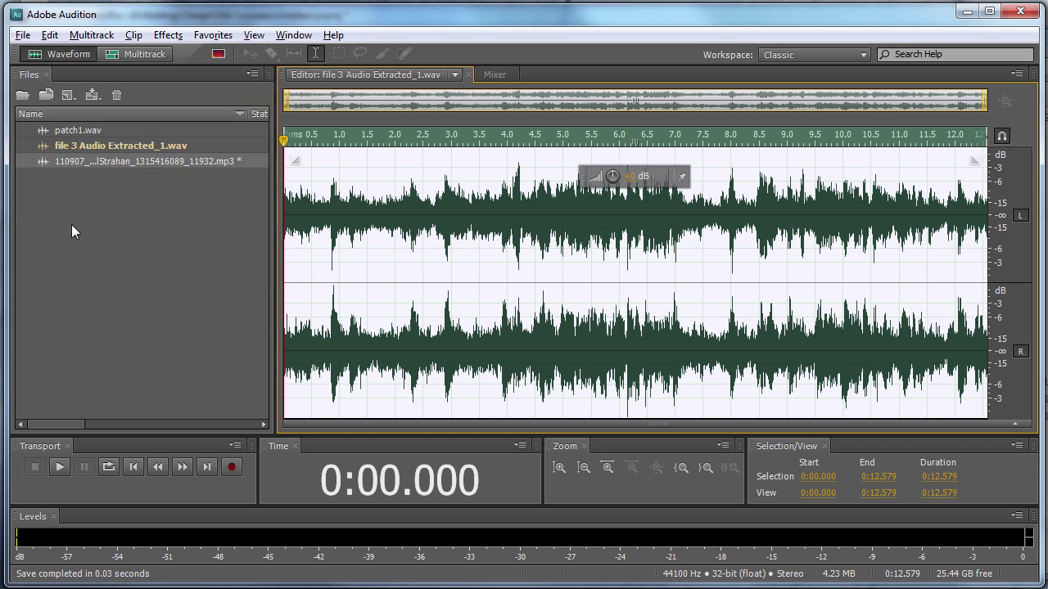
- Switch to Premiere Pro and examine the first and middle segments' waveforms on Audio 1
{"action": "key", "text": "alt+Tab"}
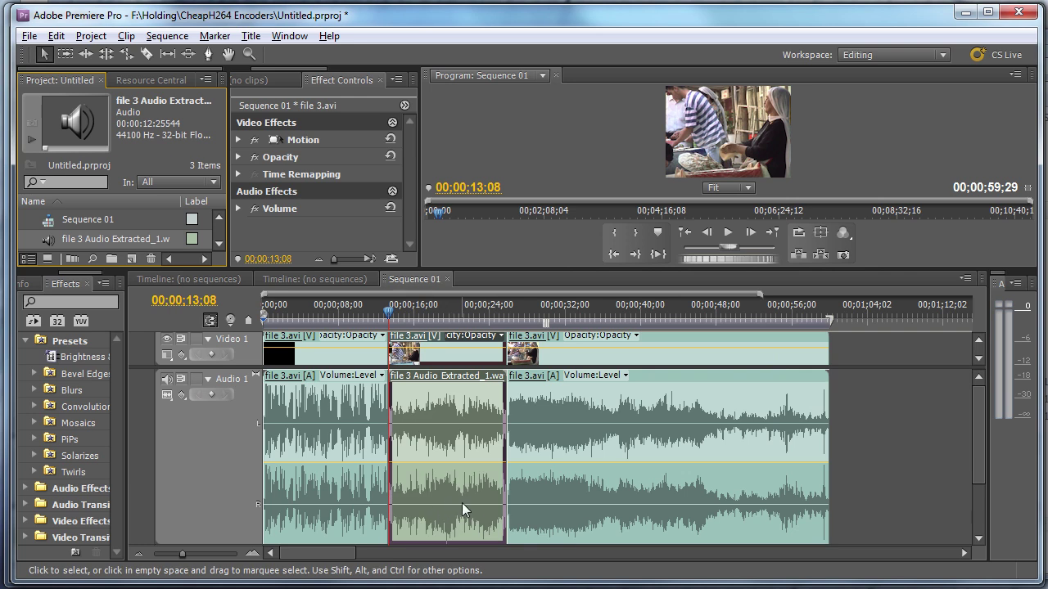
{"action": "left_click", "coordinate": [344, 414]}
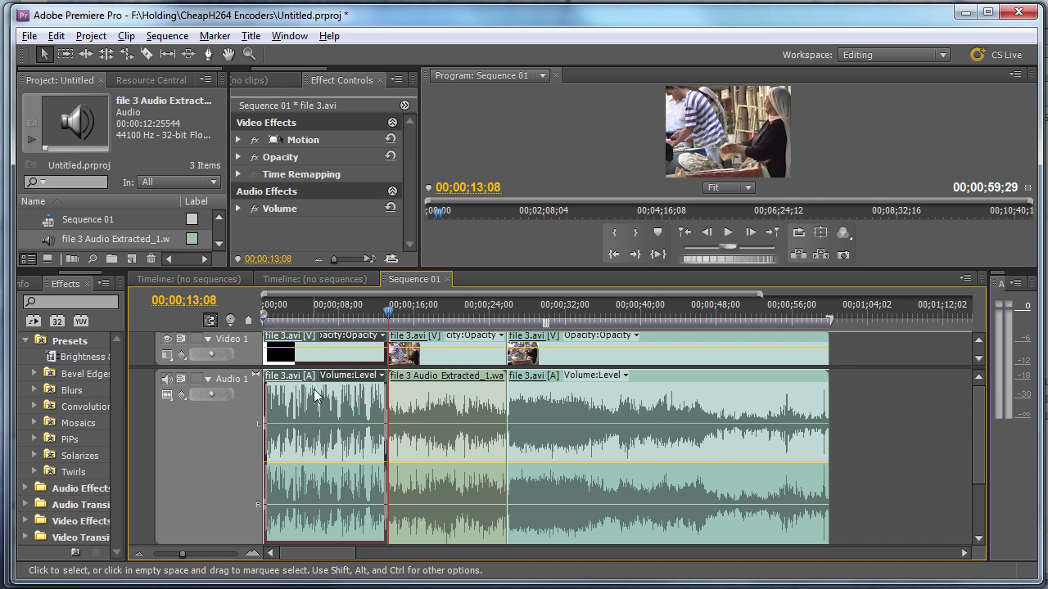
{"action": "mouse_move", "coordinate": [316, 395]}
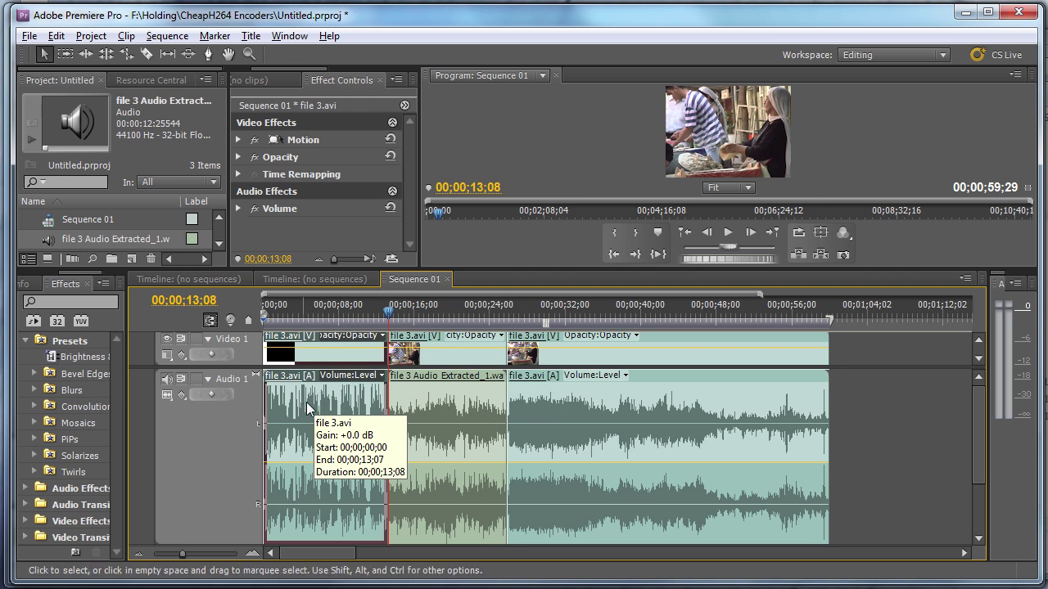
{"action": "left_click", "coordinate": [441, 403]}
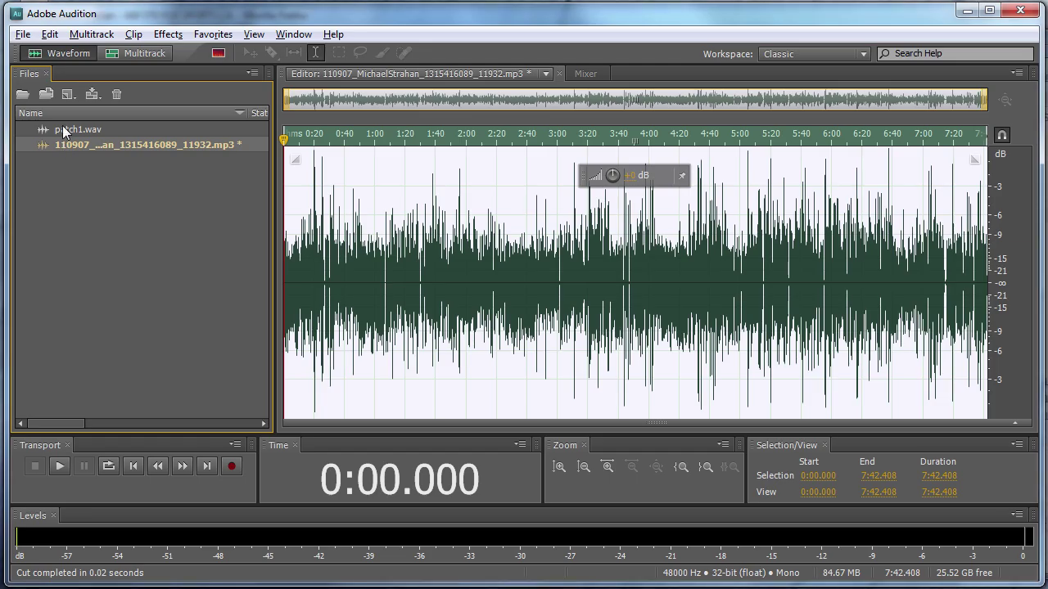
- Open patch1.wav in Adobe Audition's waveform editor
{"action": "double_click", "coordinate": [64, 131]}
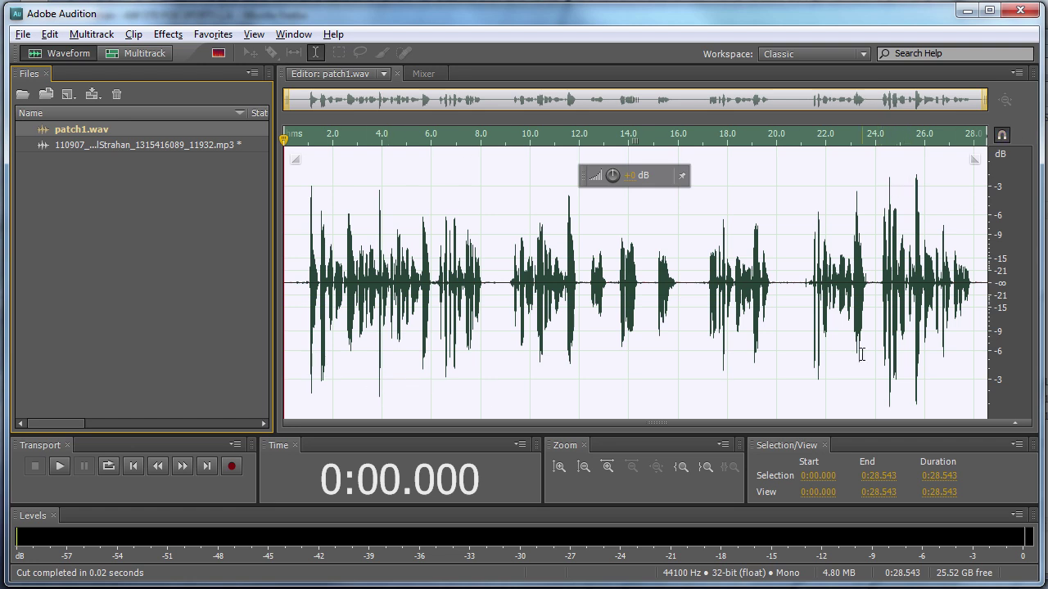
- Normalize the whole of patch1.wav to -0.1 dB
{"action": "left_click", "coordinate": [506, 319]}
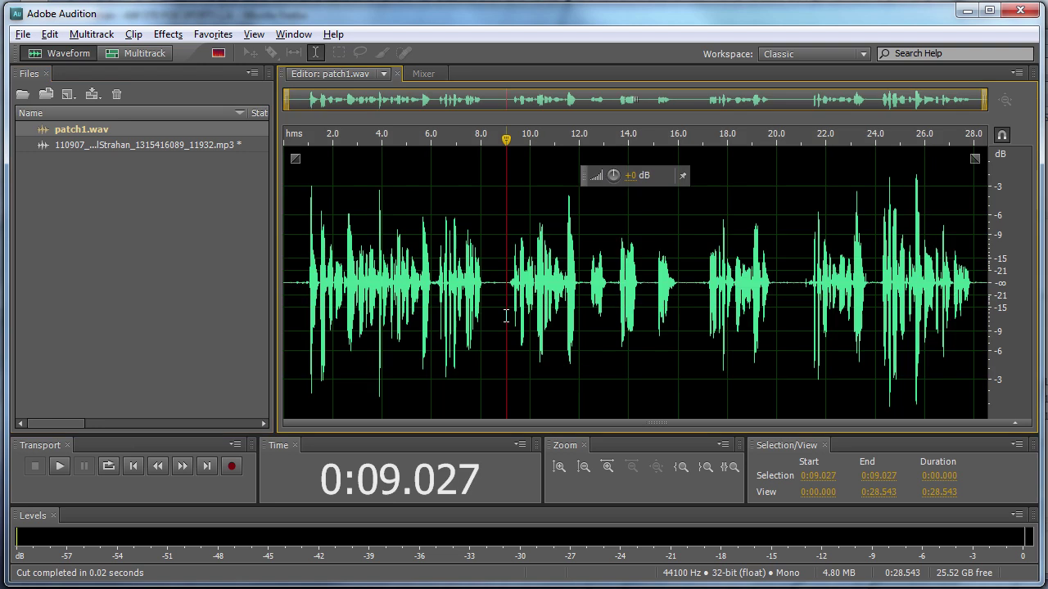
{"action": "left_click", "coordinate": [213, 34]}
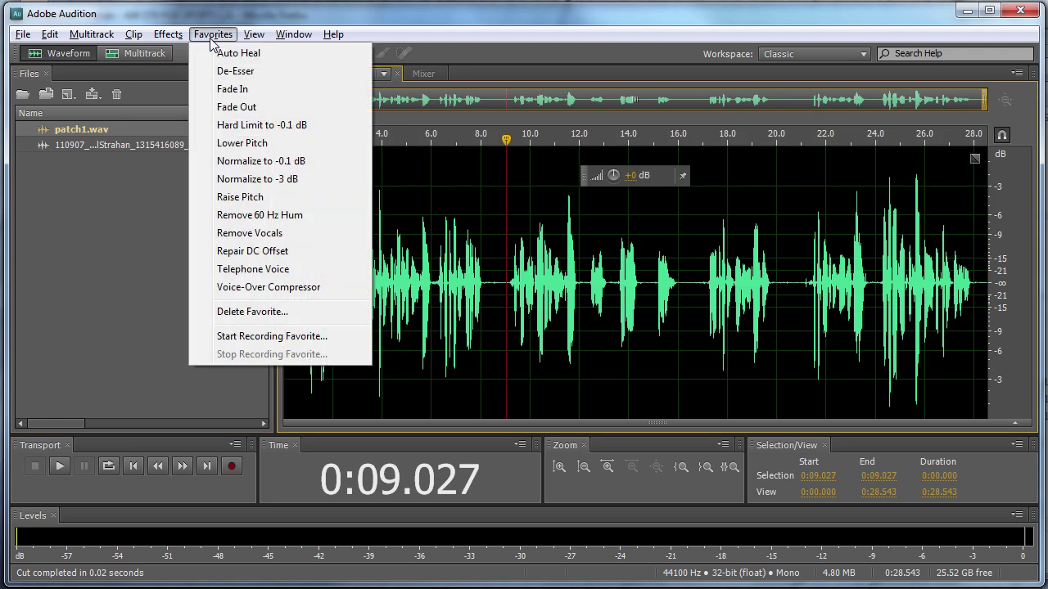
{"action": "left_click", "coordinate": [292, 162]}
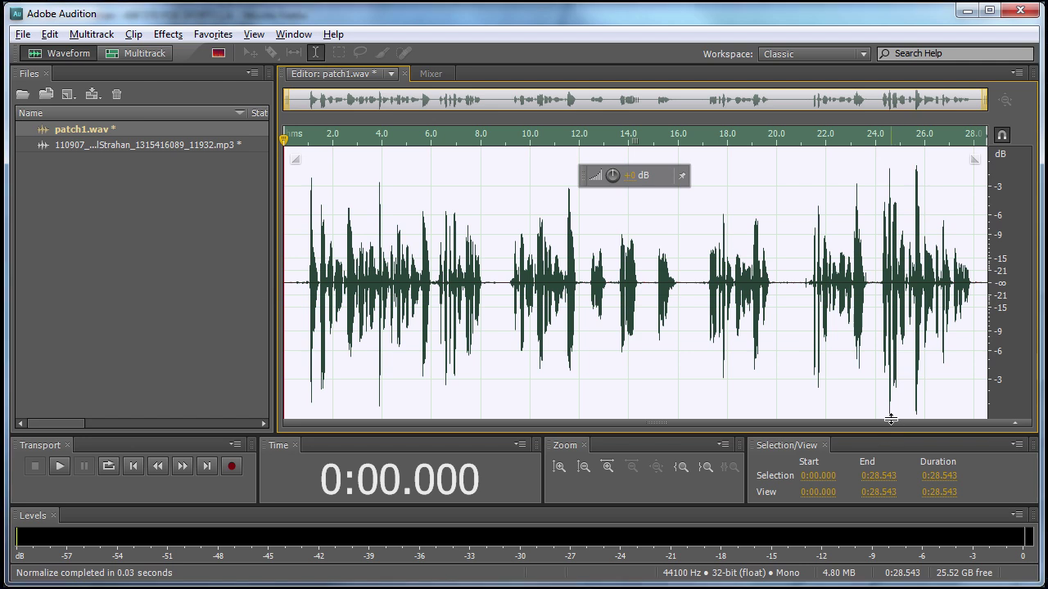
- Undo the normalization of patch1.wav, redoing and undoing it repeatedly to compare the waveforms
{"action": "key", "text": "ctrl+s"}
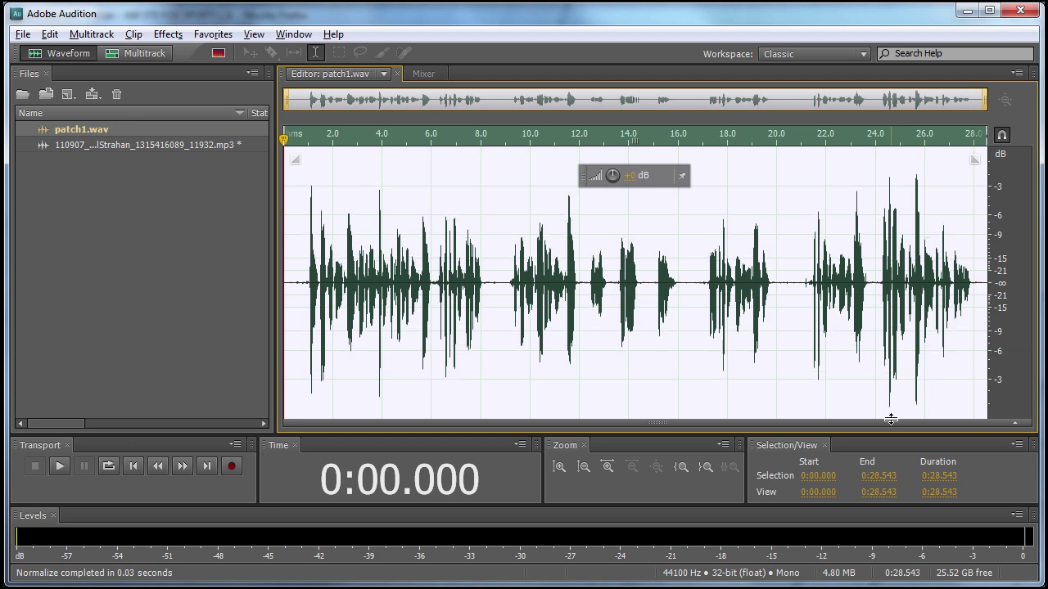
{"action": "key", "text": "ctrl+shift+z"}
{"action": "key", "text": "ctrl+z"}
{"action": "key", "text": "ctrl+shift+z"}
{"action": "key", "text": "ctrl+z"}
- Open the Multiband Compressor for patch1.wav and choose the Internet Delivery preset
{"action": "left_click", "coordinate": [174, 36]}
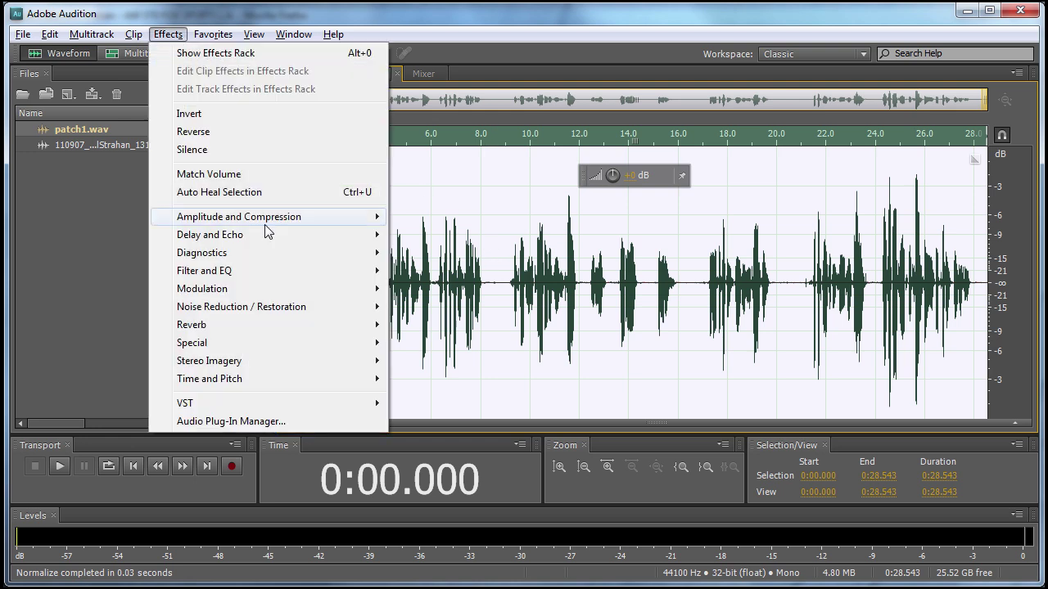
{"action": "mouse_move", "coordinate": [266, 218]}
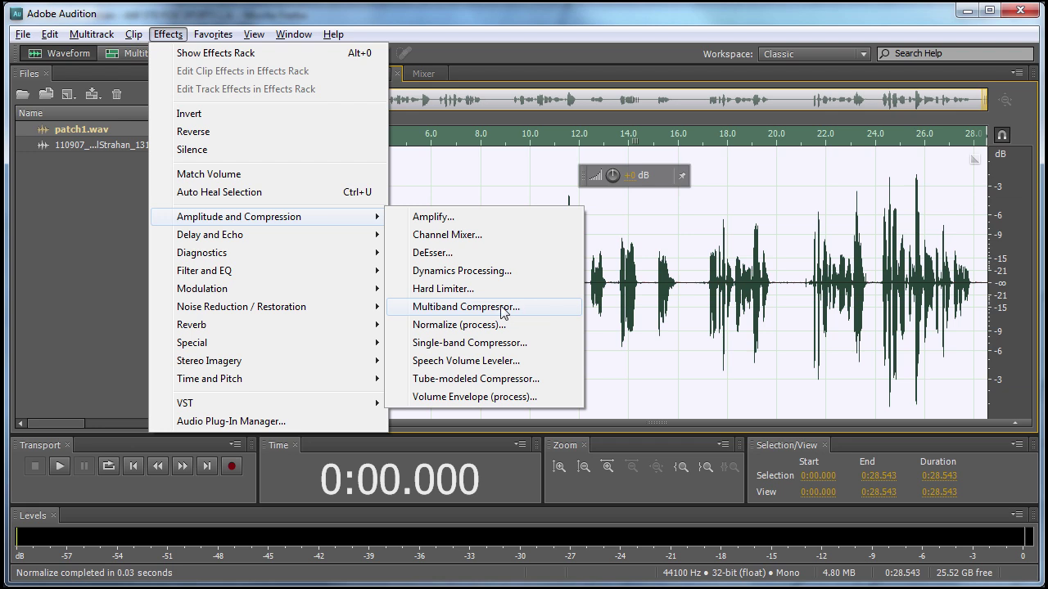
{"action": "left_click", "coordinate": [503, 309]}
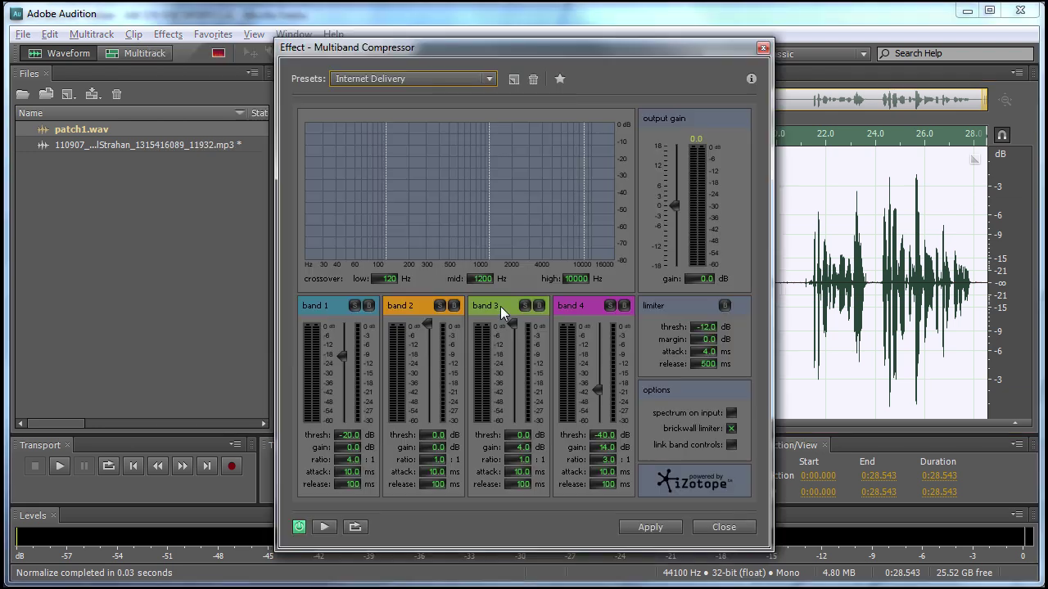
{"action": "left_click_drag", "start_coordinate": [428, 46], "coordinate": [163, 36]}
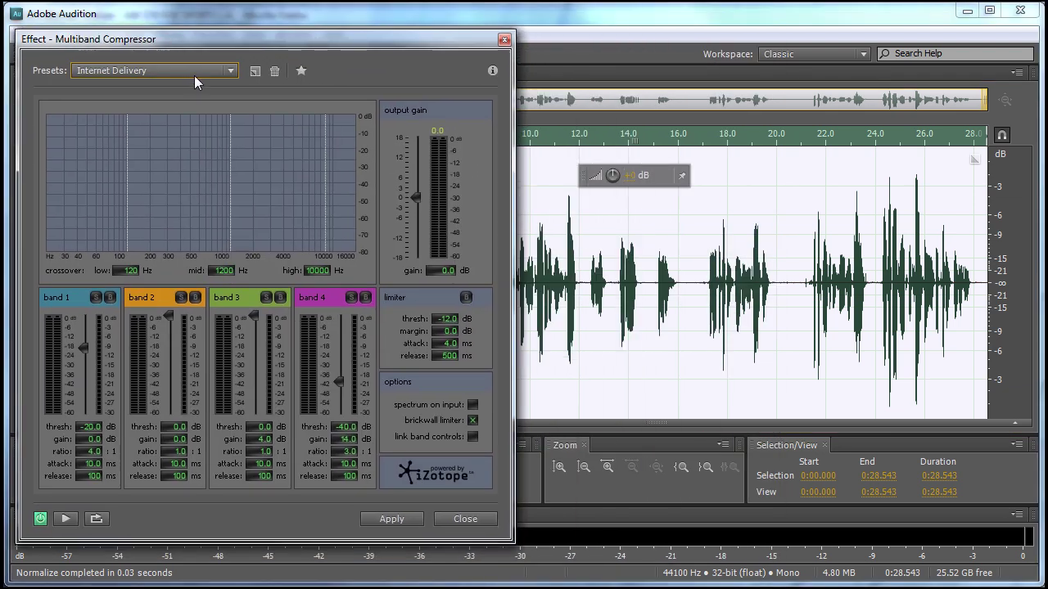
{"action": "left_click", "coordinate": [195, 72]}
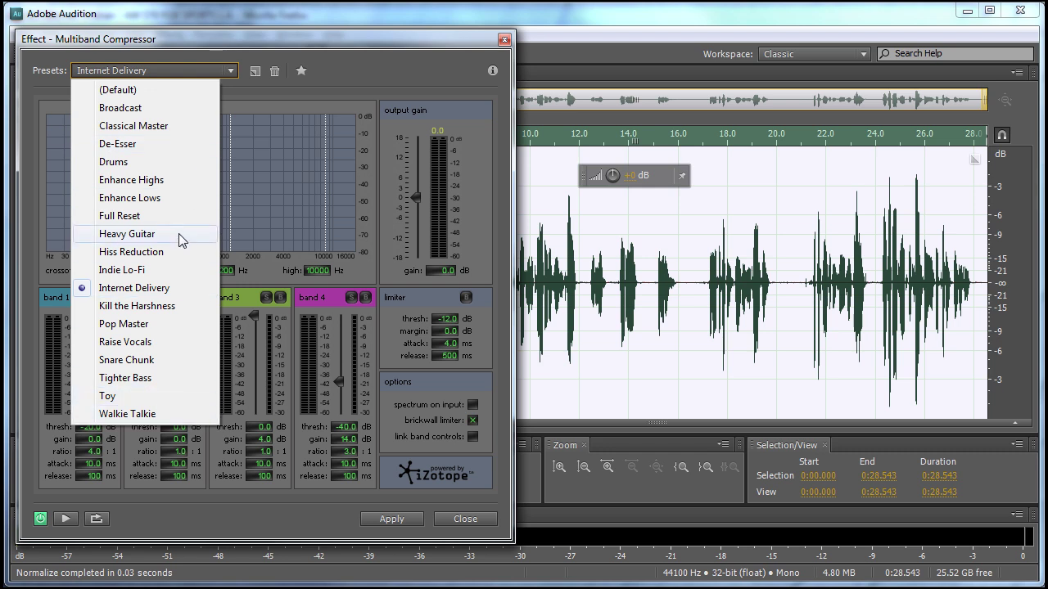
{"action": "left_click", "coordinate": [154, 291]}
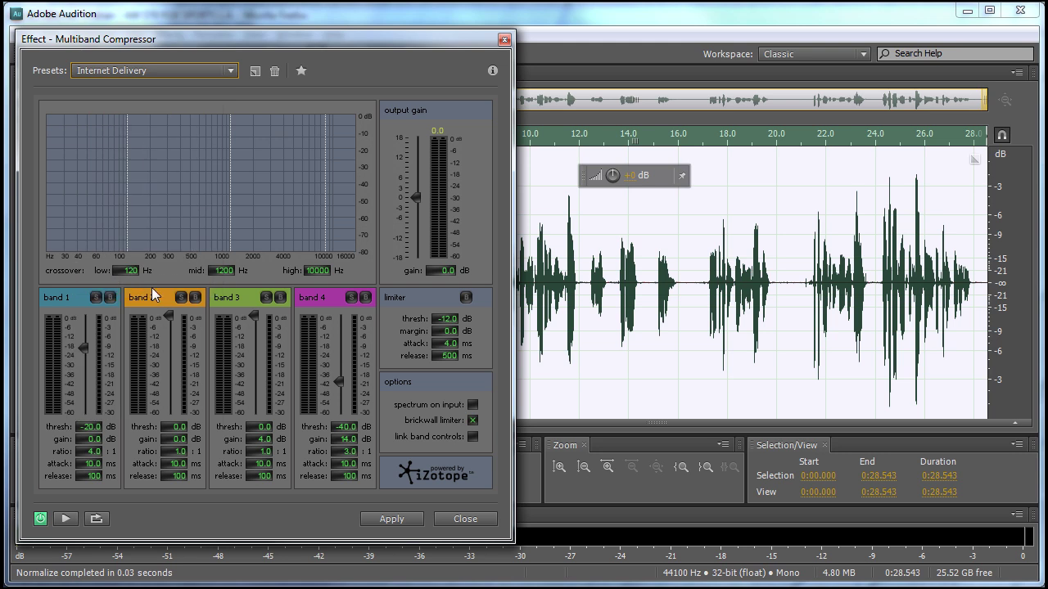
- Preview patch1.wav with the Multiband Compressor, switching the effect off and on to compare the sound
{"action": "left_click", "coordinate": [67, 519]}
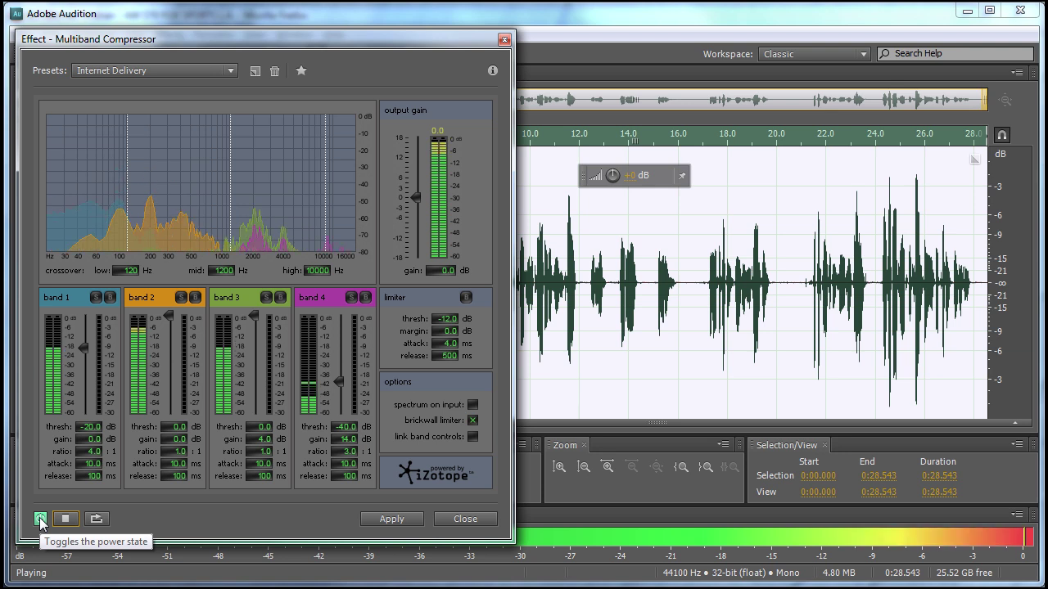
{"action": "left_click", "coordinate": [40, 519]}
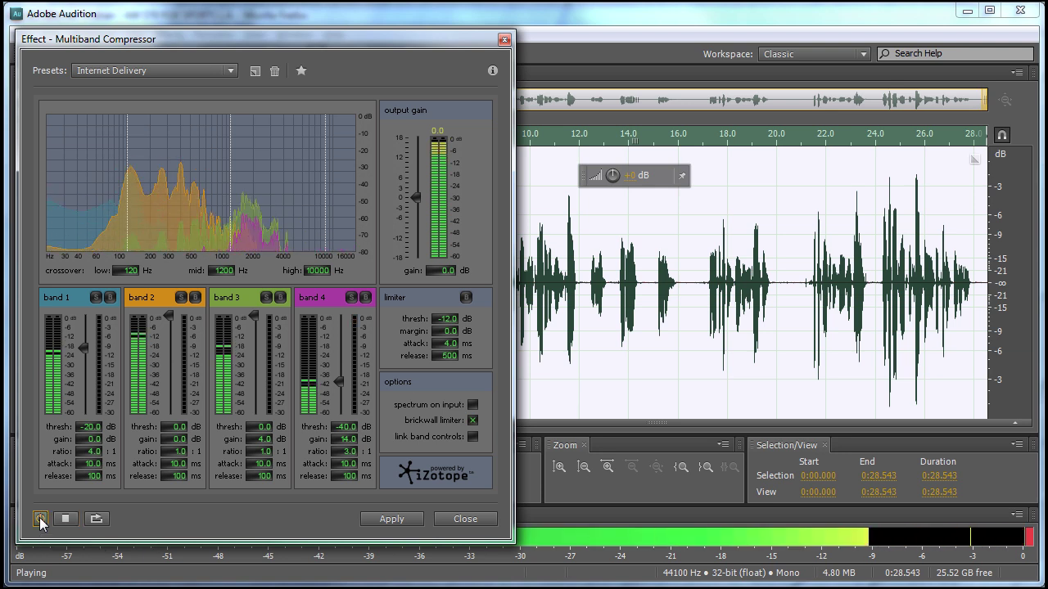
{"action": "left_click", "coordinate": [40, 518]}
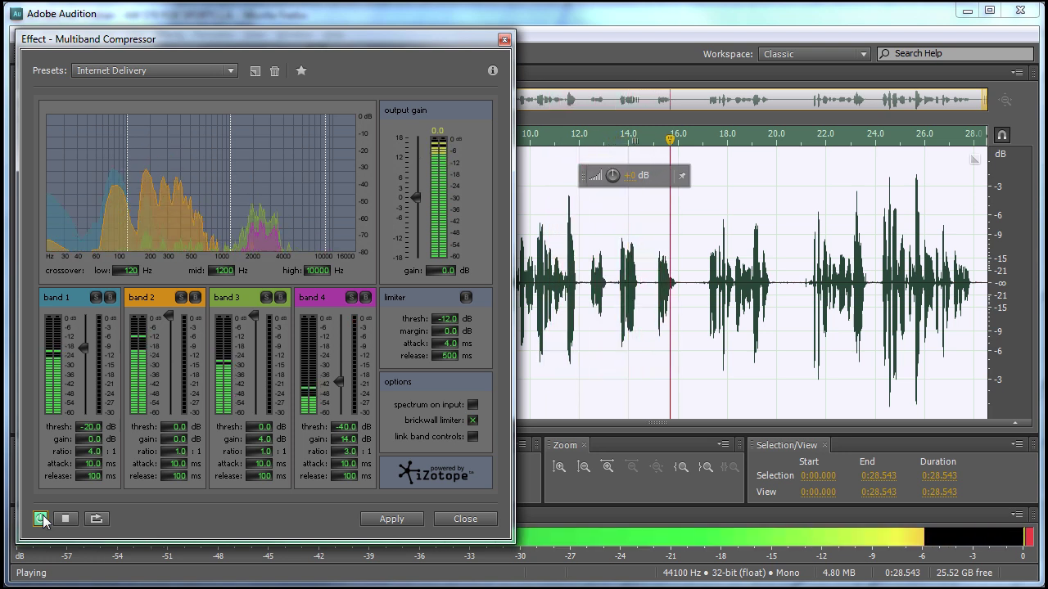
{"action": "left_click", "coordinate": [66, 519]}
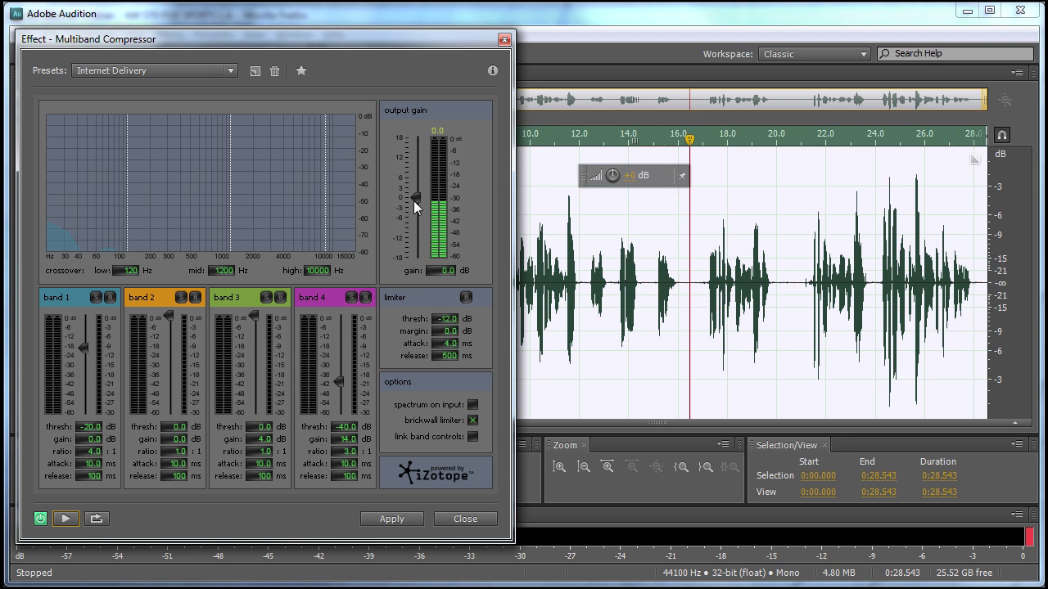
- Lower the Multiband Compressor's output gain and apply the effect to the whole of patch1.wav
{"action": "left_click_drag", "start_coordinate": [415, 195], "coordinate": [414, 220]}
{"action": "left_click", "coordinate": [391, 519]}
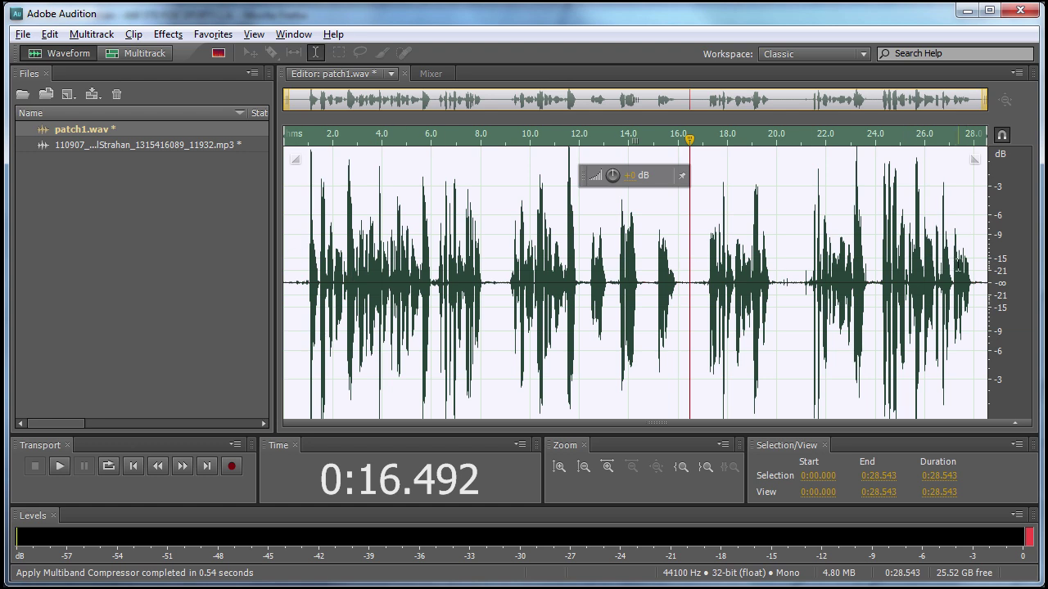
- Compare patch1.wav without and with compression by undoing and redoing it, and play the compressed audio from about 0:00.5
{"action": "key", "text": "ctrl+z"}
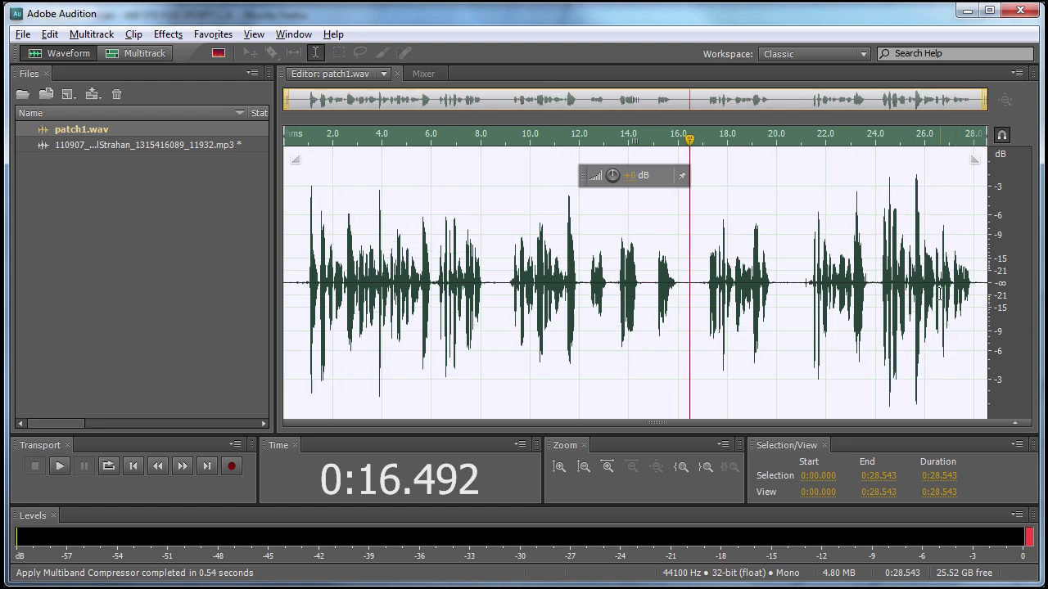
{"action": "key", "text": "ctrl+shift+z"}
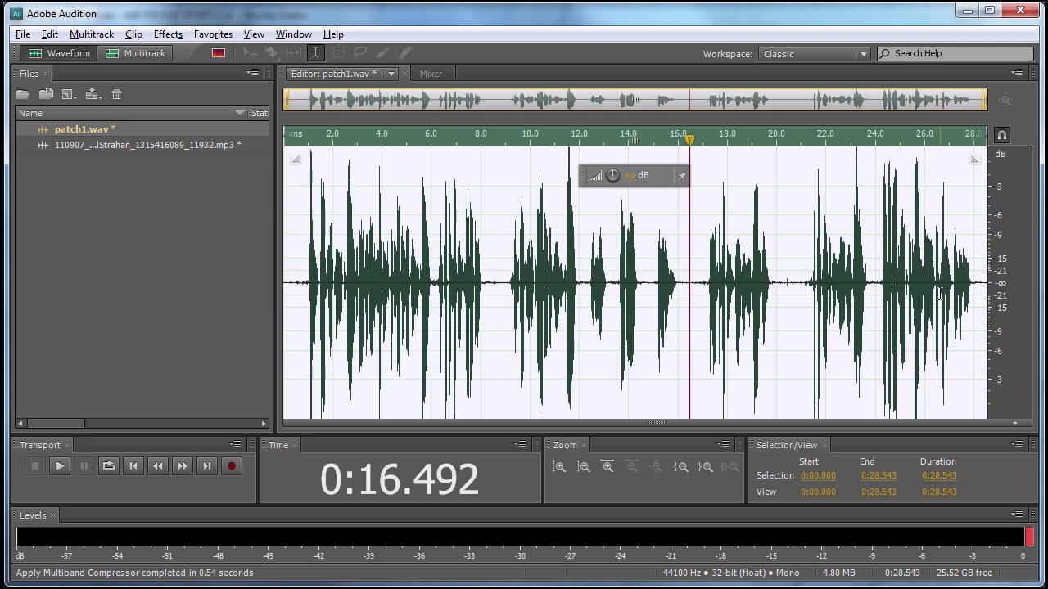
{"action": "left_click", "coordinate": [295, 238]}
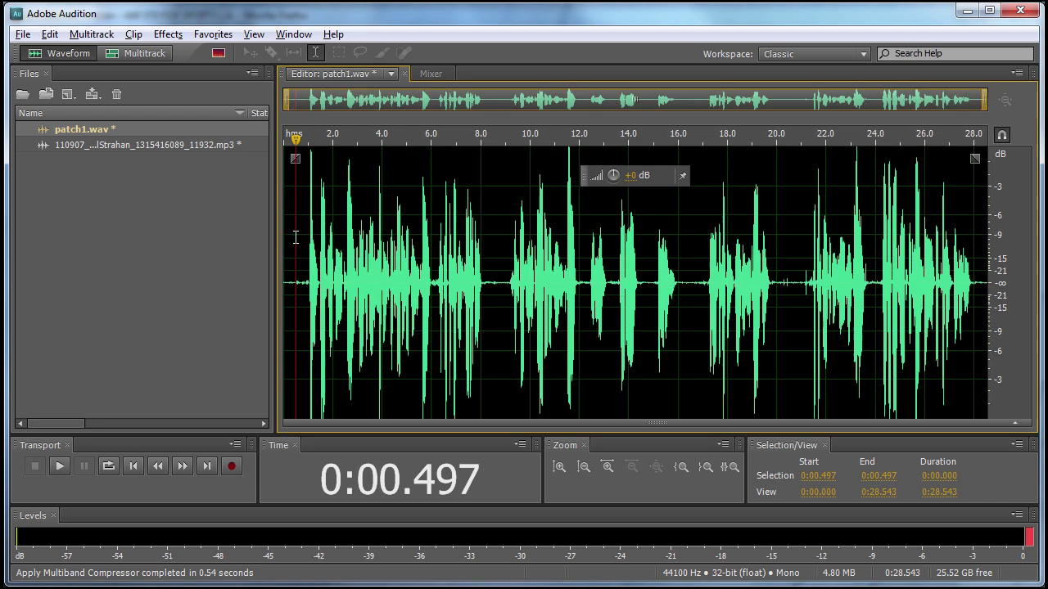
{"action": "key", "text": "space"}
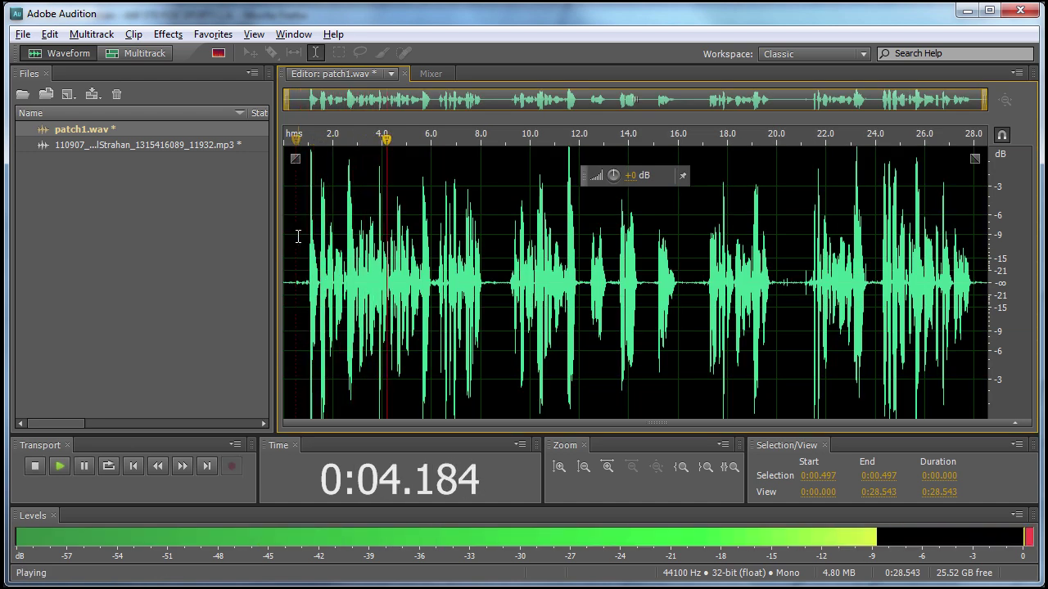
{"action": "left_click", "coordinate": [298, 237]}
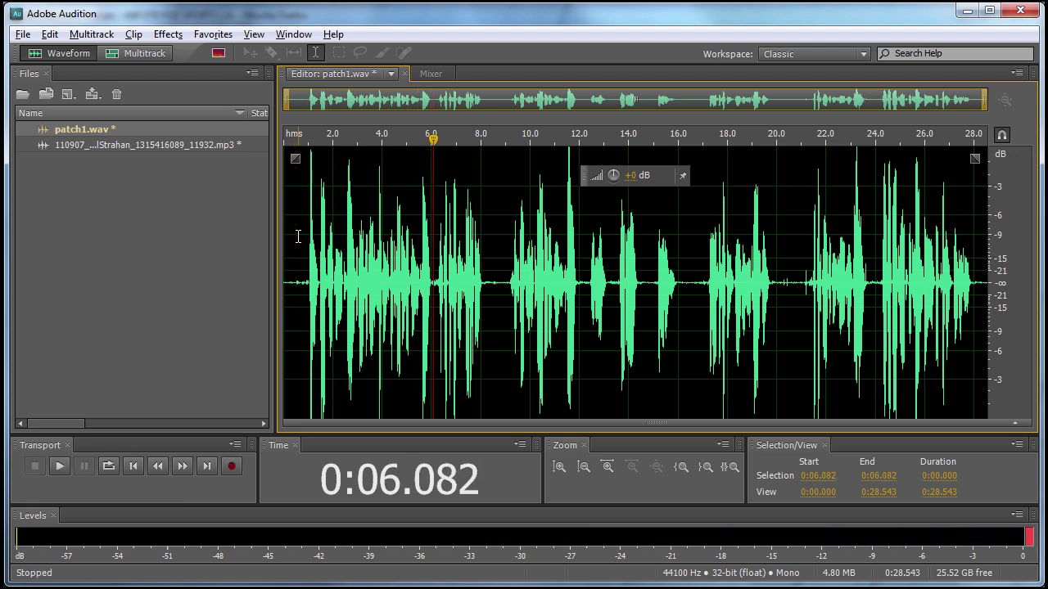
- Undo the Multiband Compressor effect on patch1.wav
{"action": "key", "text": "ctrl+z"}
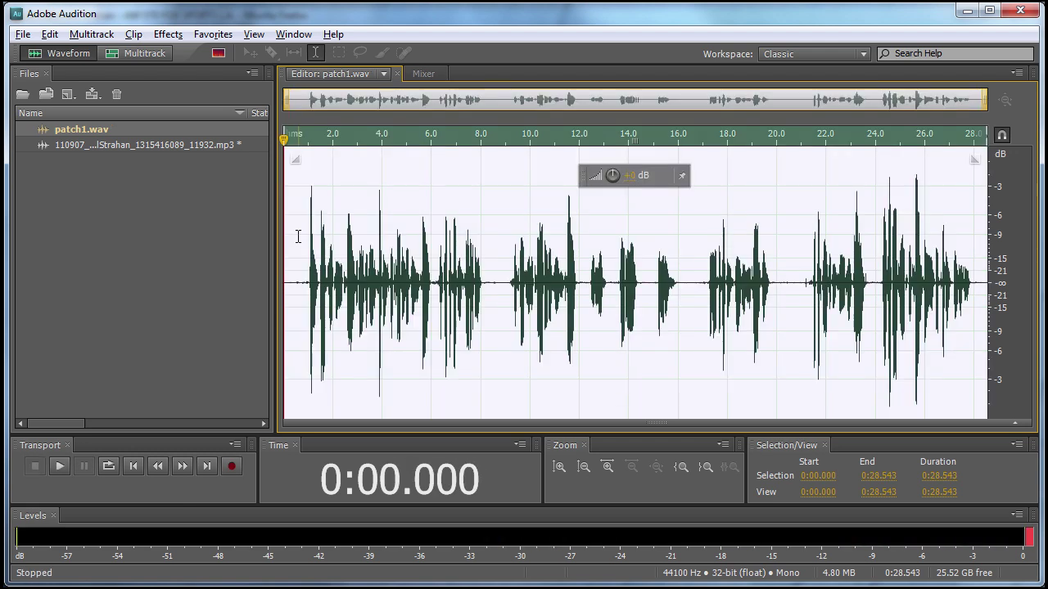